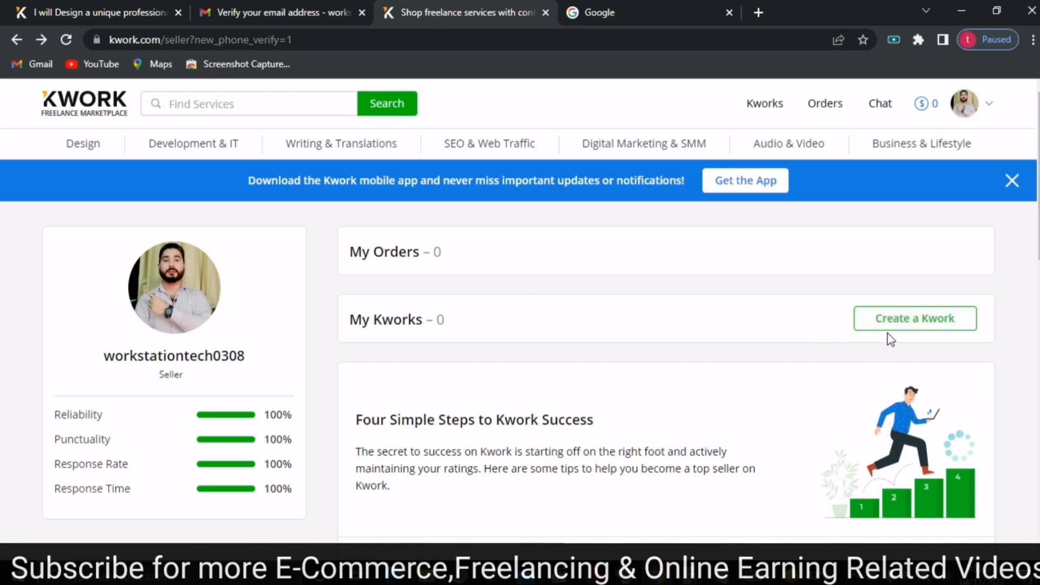
- Start creating a new kwork from the seller dashboard
click(926, 334)
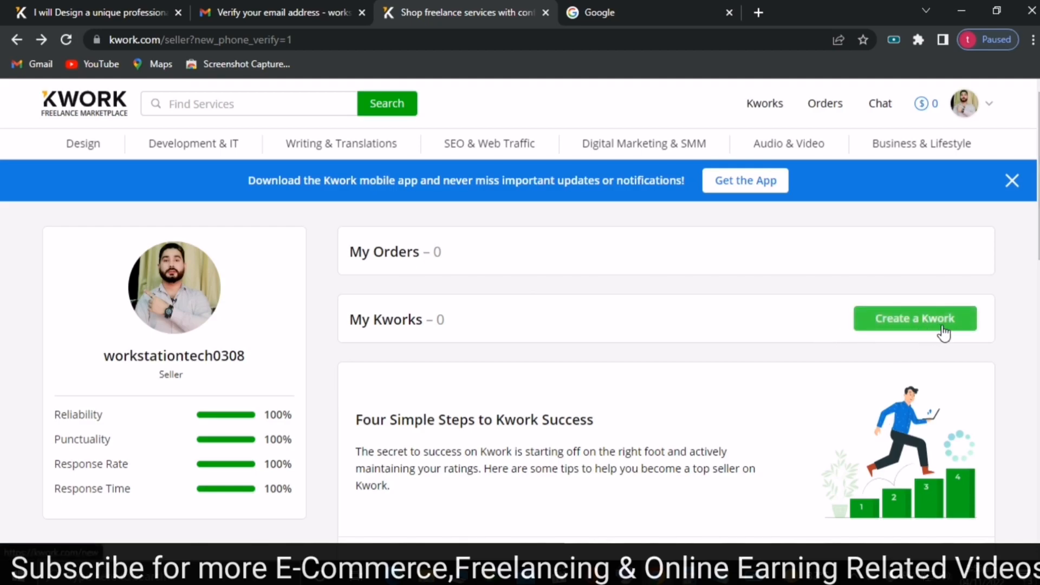
drag(1039, 223, 1039, 262)
scroll(406, 349, down, 2)
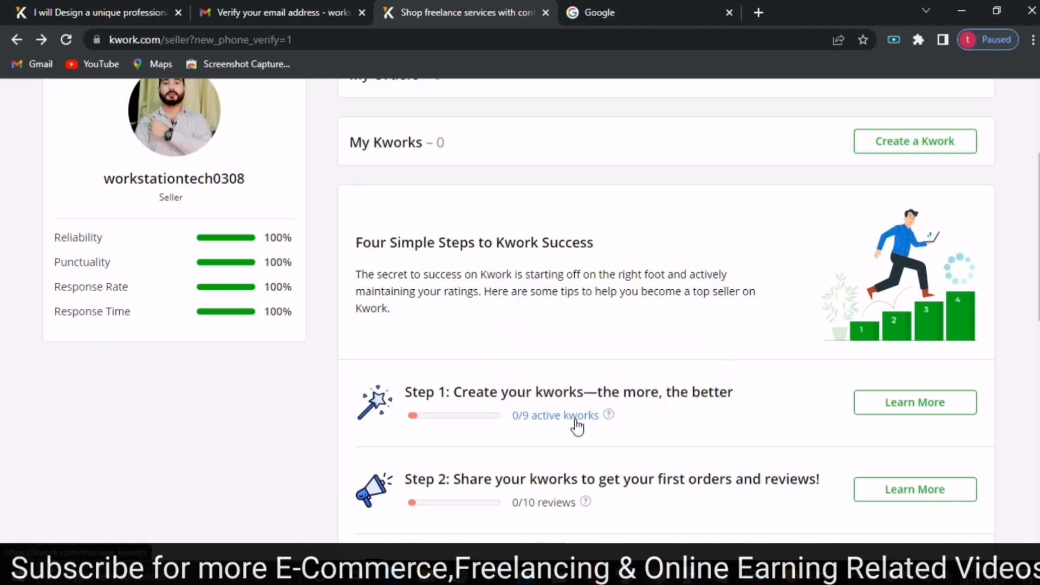
scroll(869, 343, up, 1)
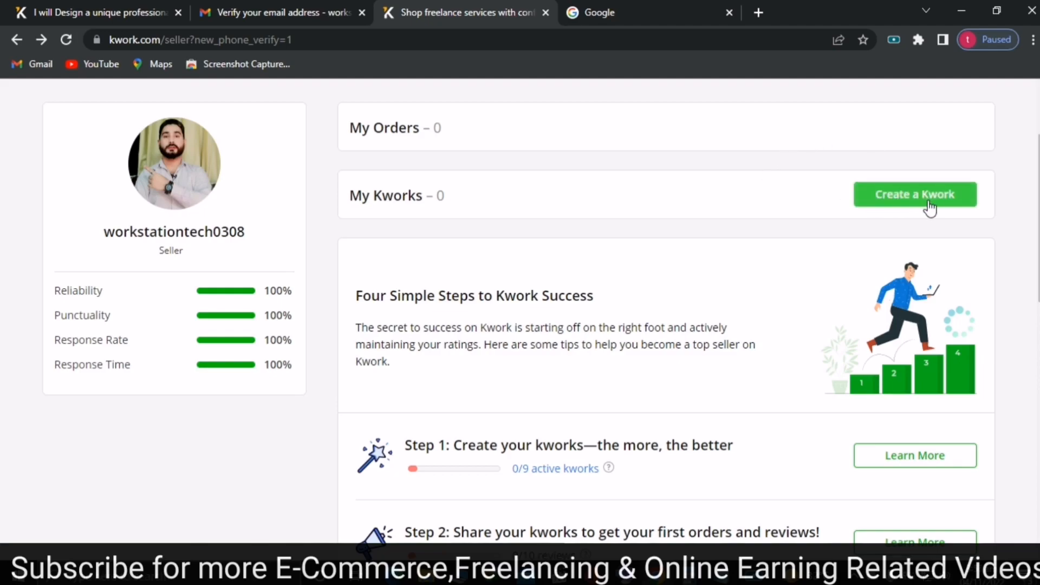
click(909, 206)
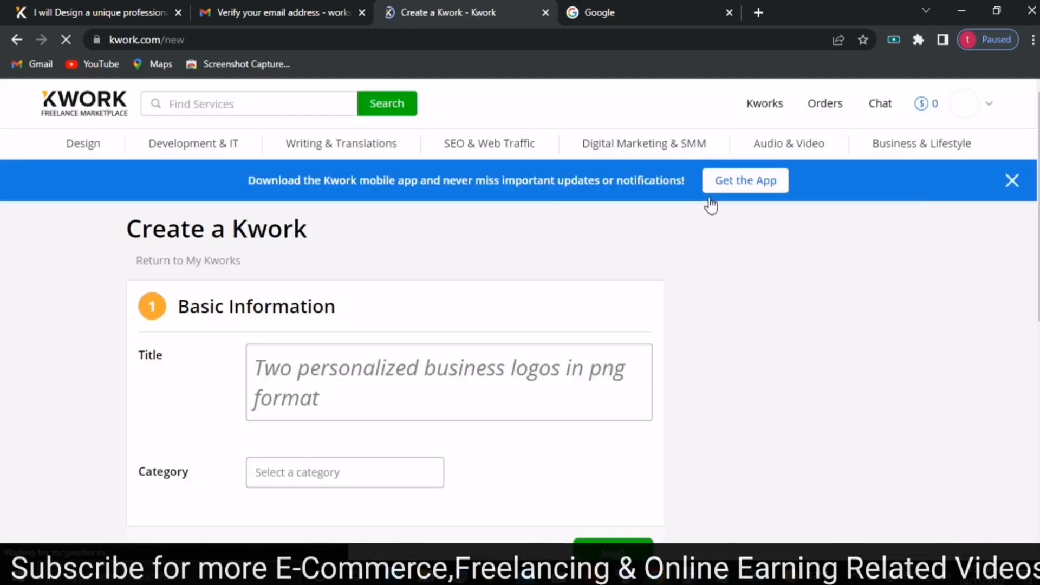
- Copy the title "I will Design a unique professional logo" from the open logo design listing for use in the new kwork
click(325, 373)
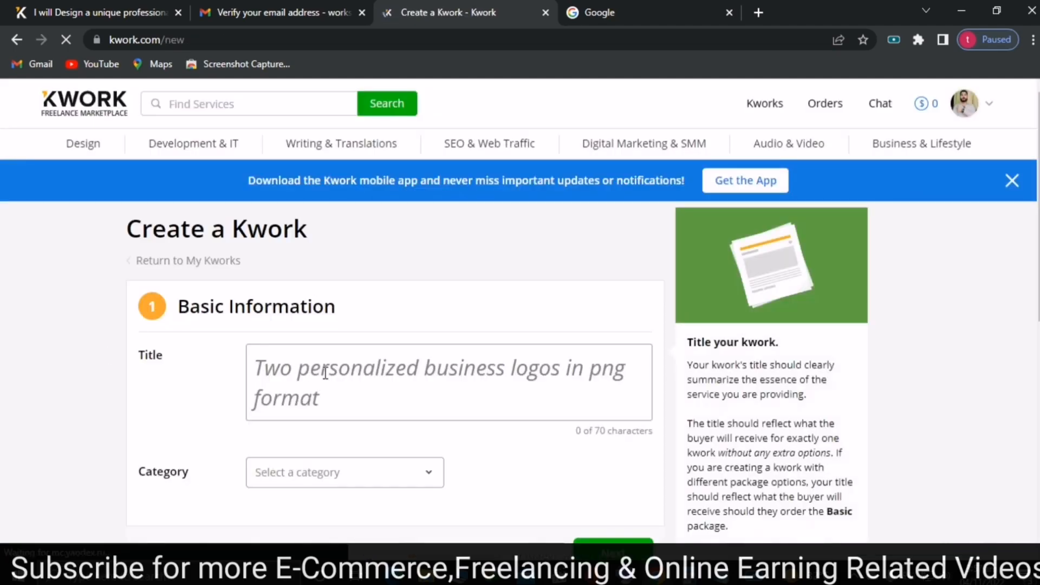
click(325, 373)
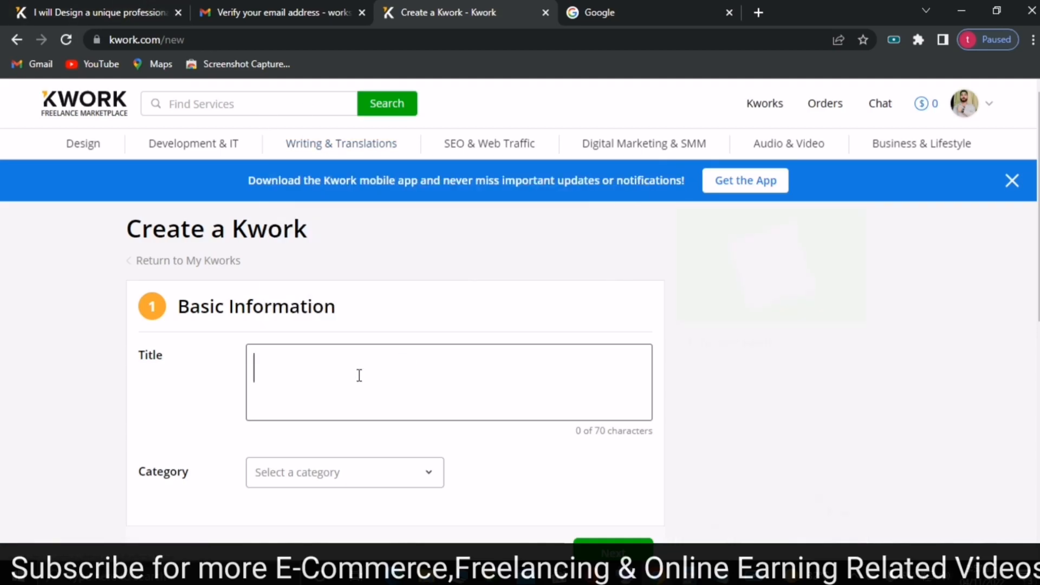
mouse_move(322, 388)
click(146, 11)
drag(1037, 216, 1037, 125)
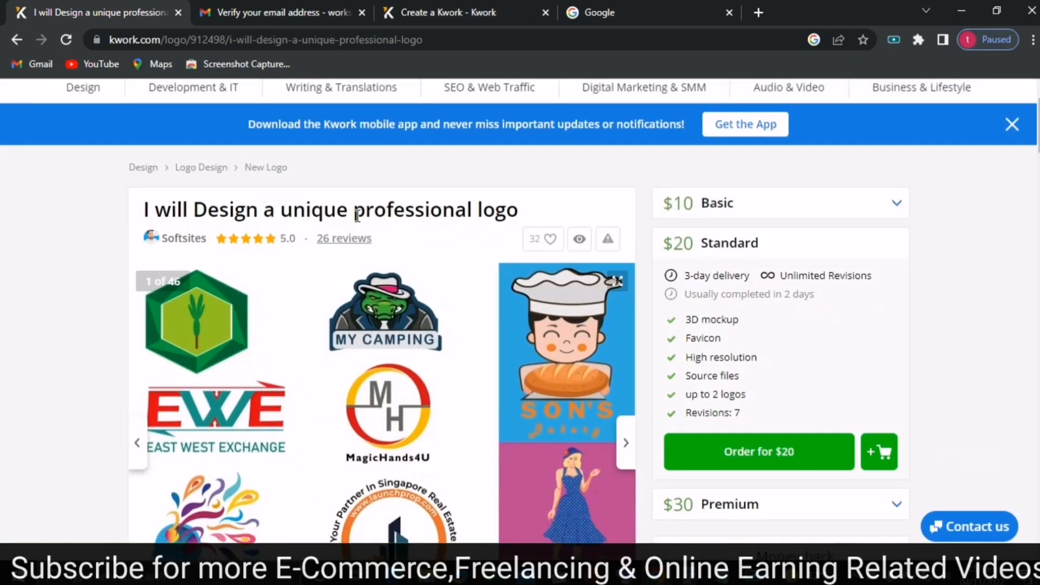
drag(526, 211, 143, 216)
right_click(177, 209)
click(233, 222)
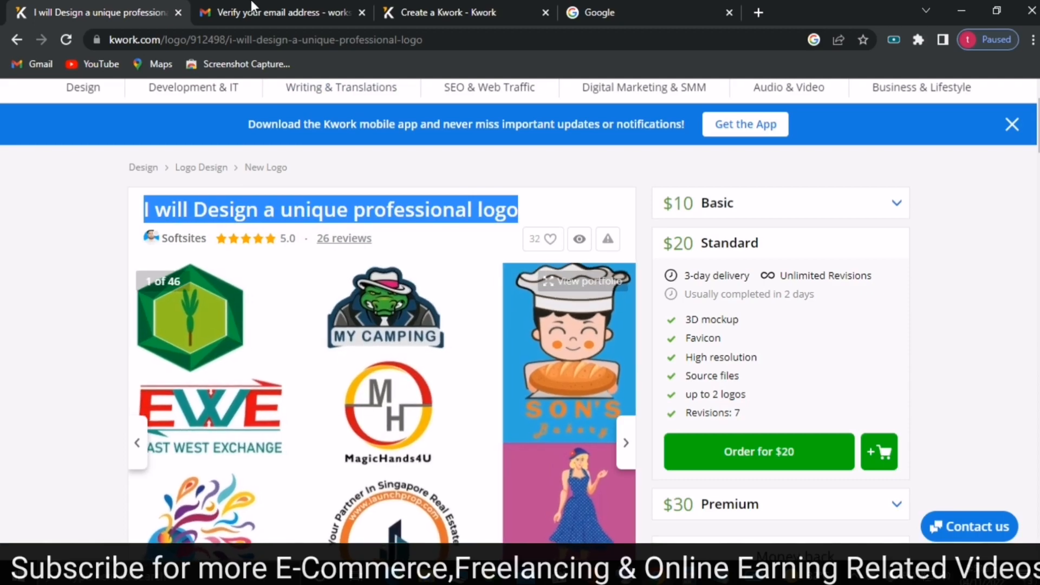
- Paste "I will Design a unique professional logo" as the title of the new kwork
click(437, 8)
right_click(299, 385)
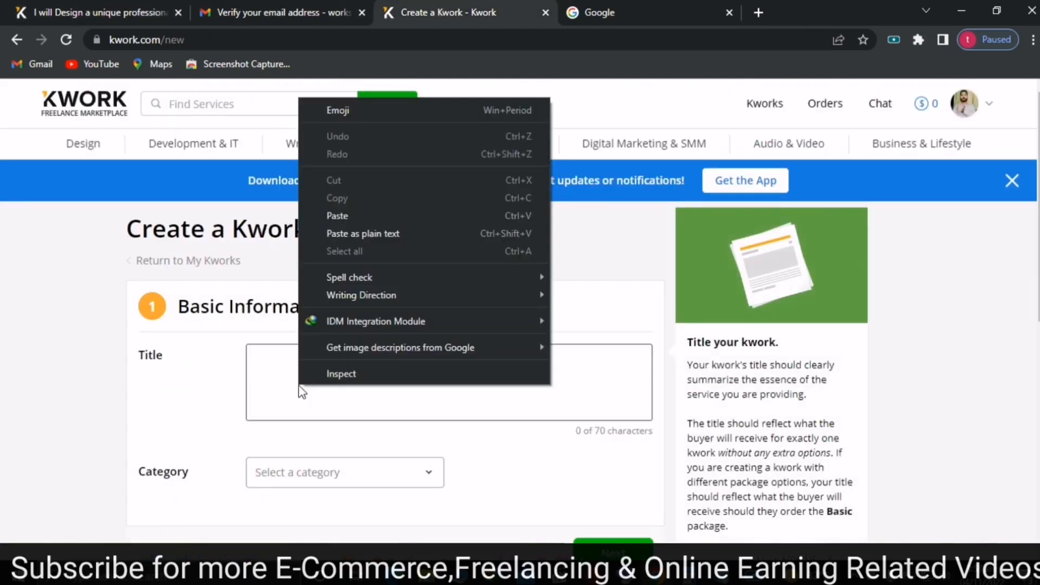
click(337, 215)
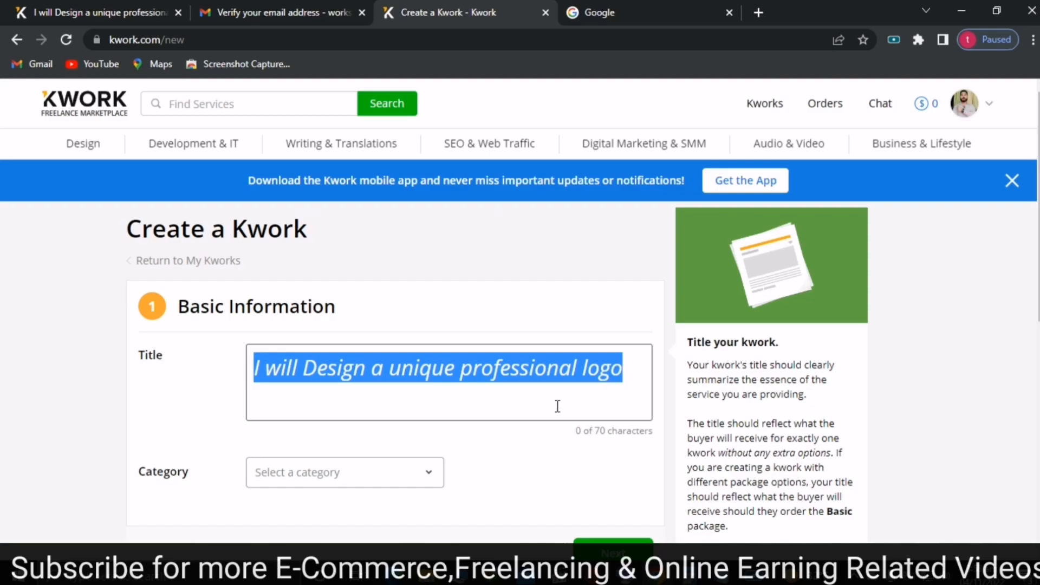
click(631, 373)
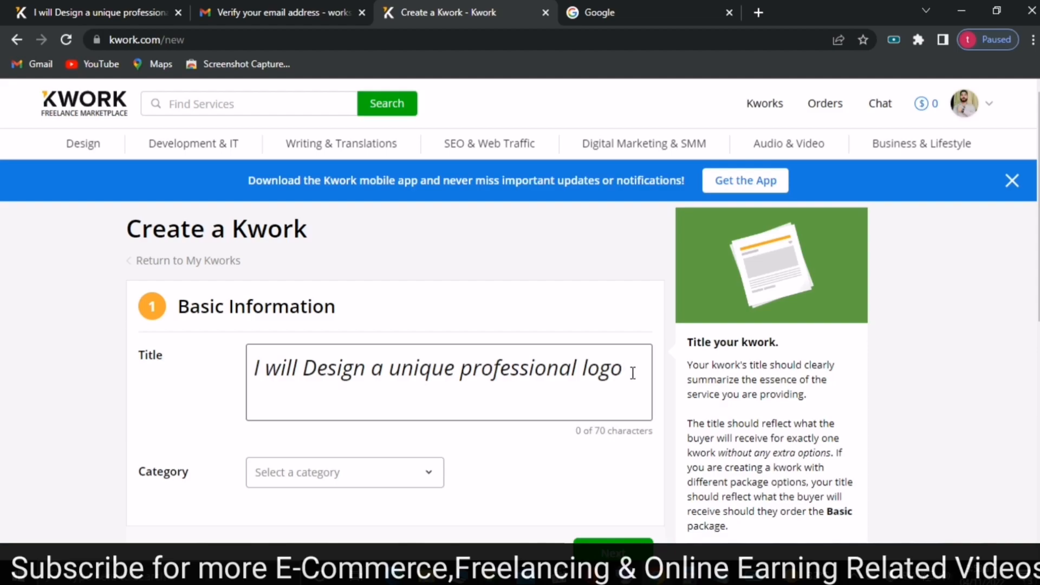
- Set the kwork's category to Design with the subcategory Logo Design
scroll(395, 216, down, 2)
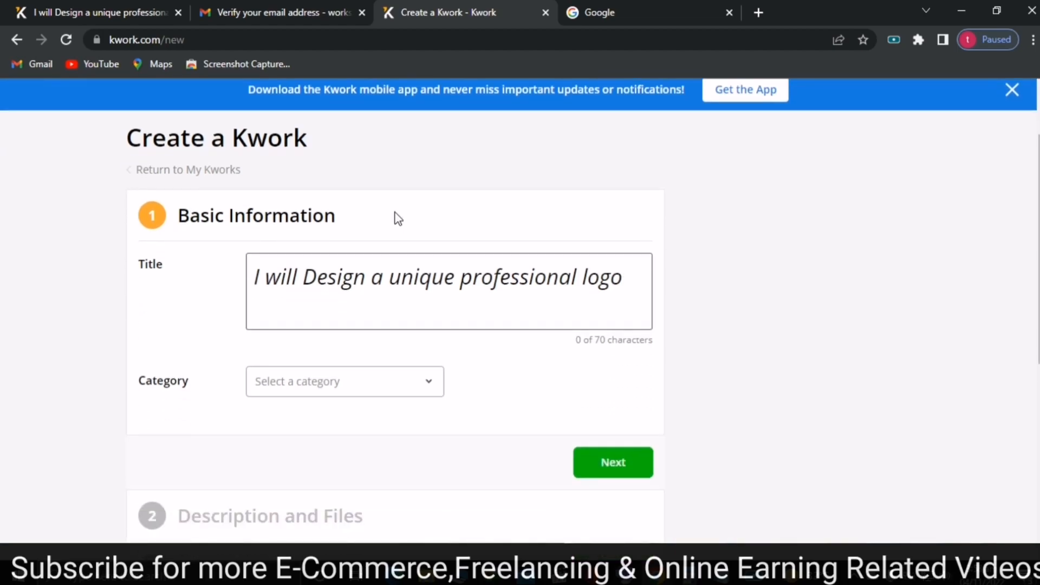
click(332, 386)
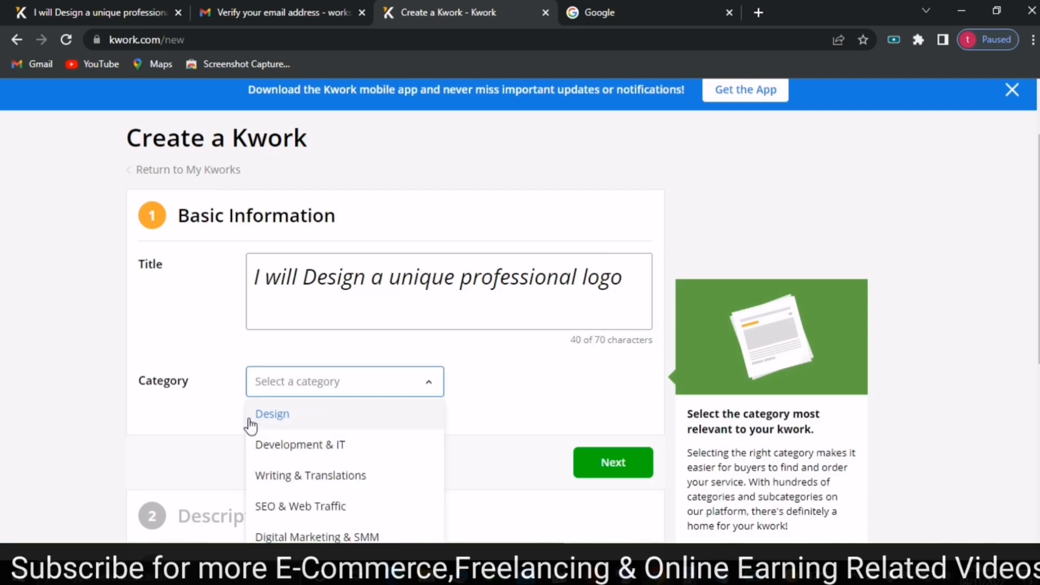
click(277, 420)
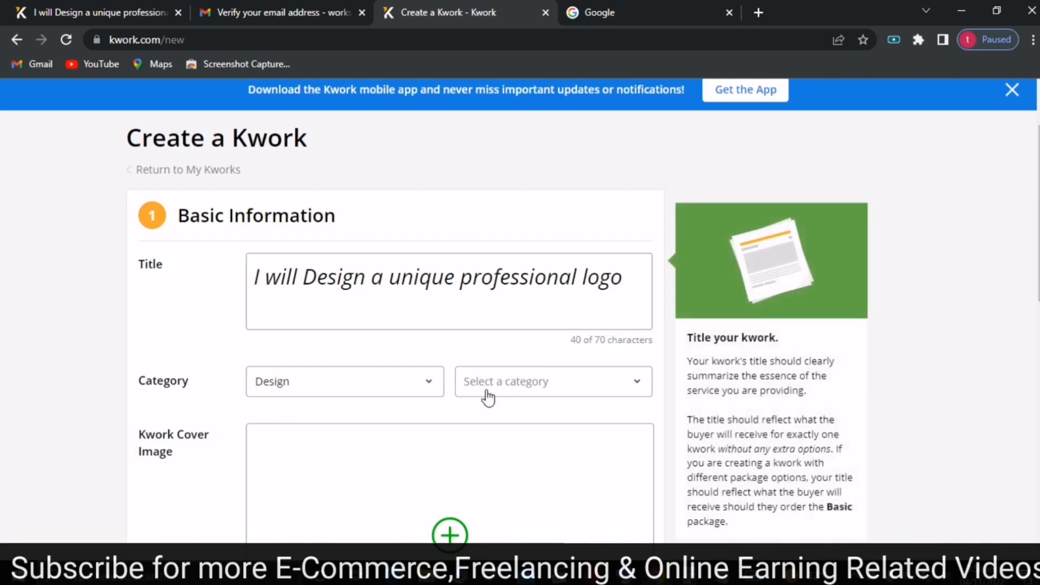
click(548, 394)
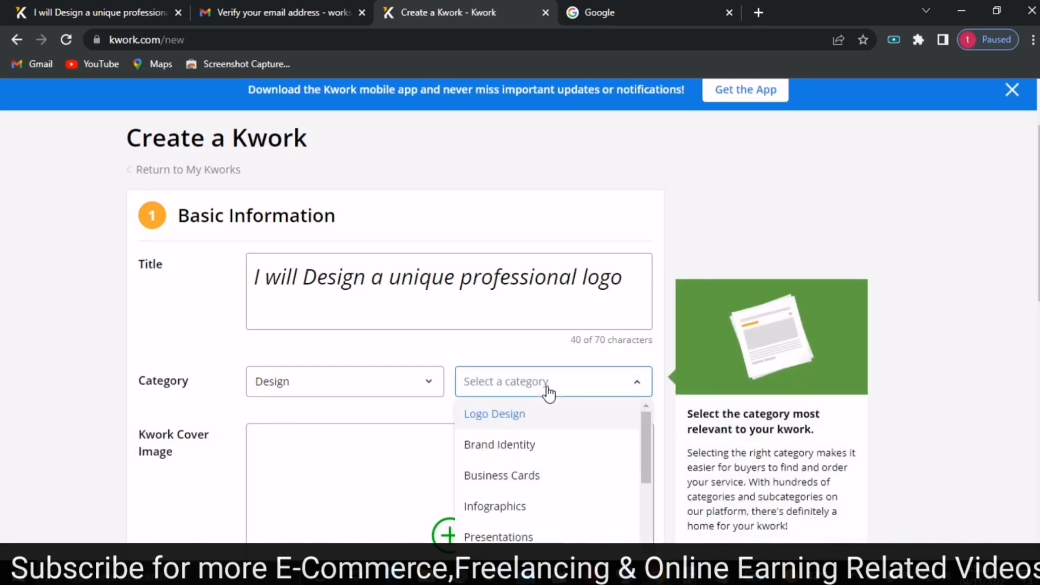
click(529, 417)
- Set the logo type to New Logo, the style to Flat and the logo creation to From Scratch
drag(1039, 159, 968, 187)
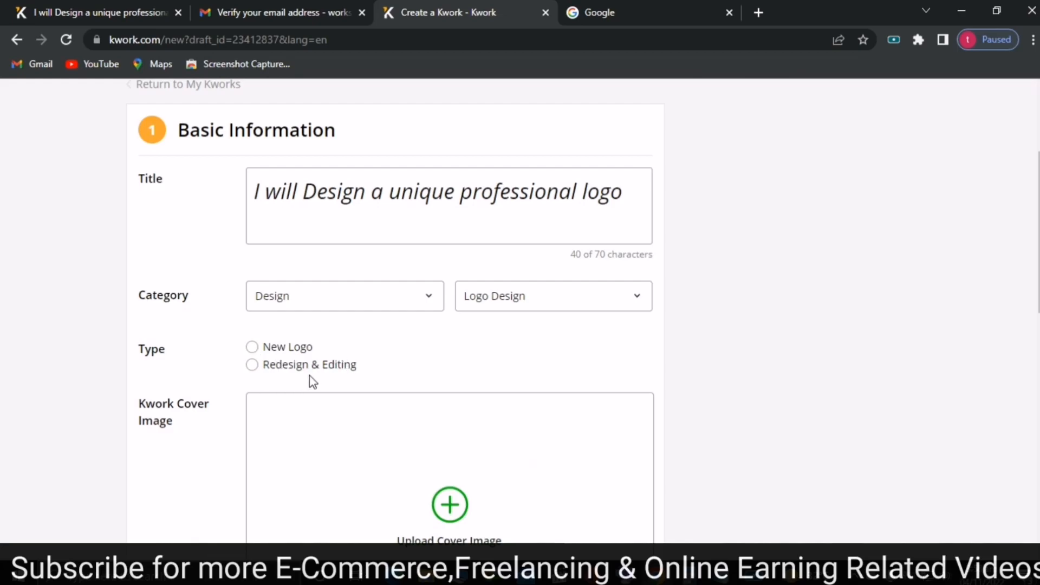
click(252, 347)
scroll(1015, 178, down, 2)
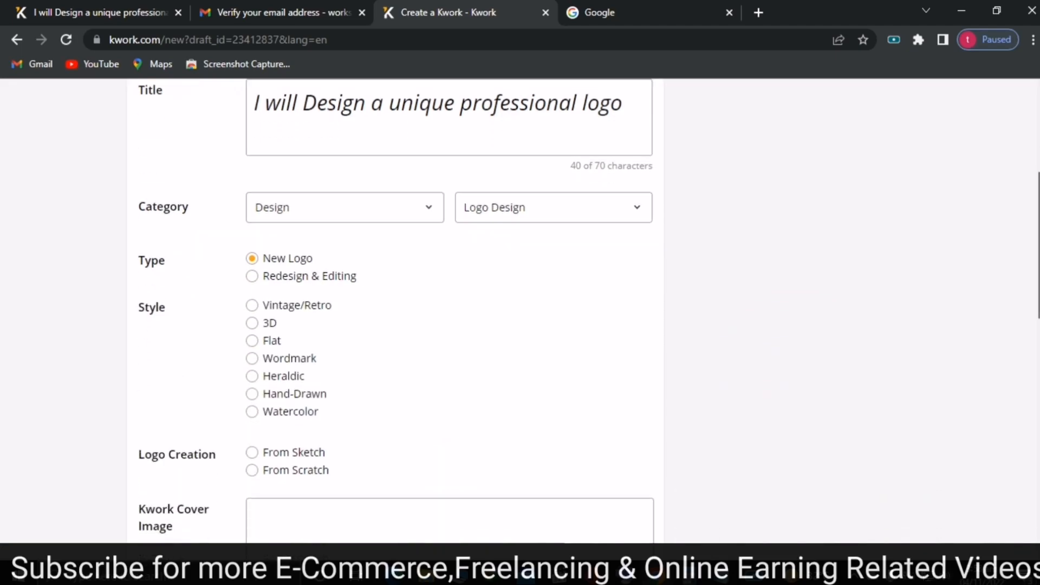
scroll(692, 209, down, 1)
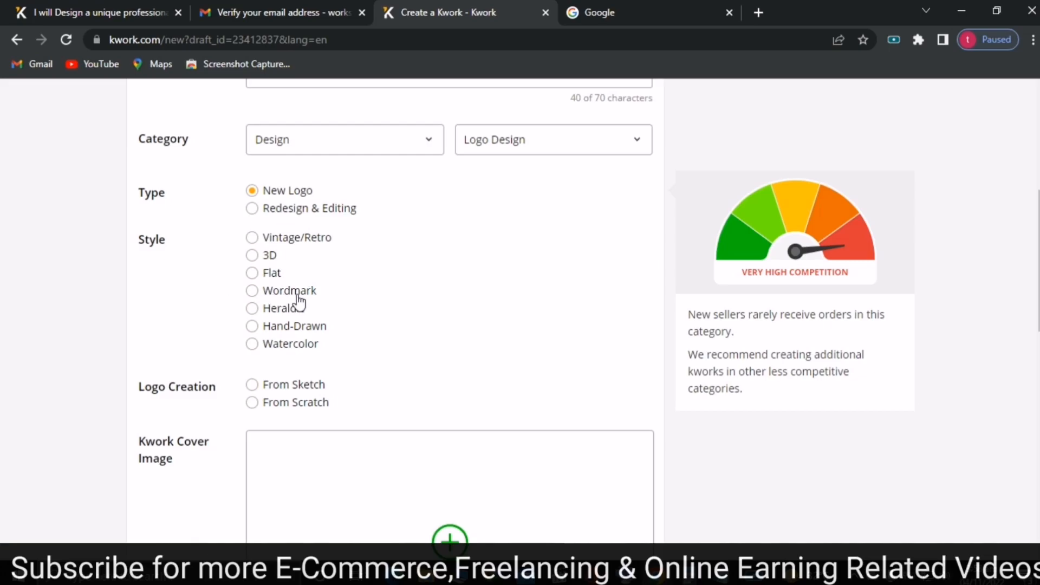
click(256, 276)
click(252, 403)
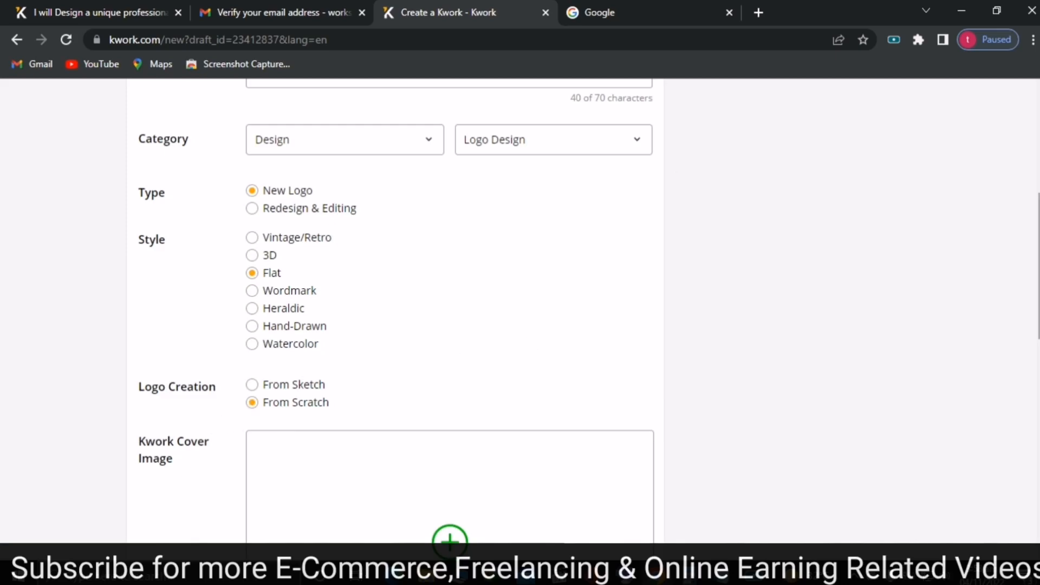
- Upload the "Fiverr Alternative" image from Downloads as the kwork cover image and shift its crop frame slightly
scroll(325, 259, down, 3)
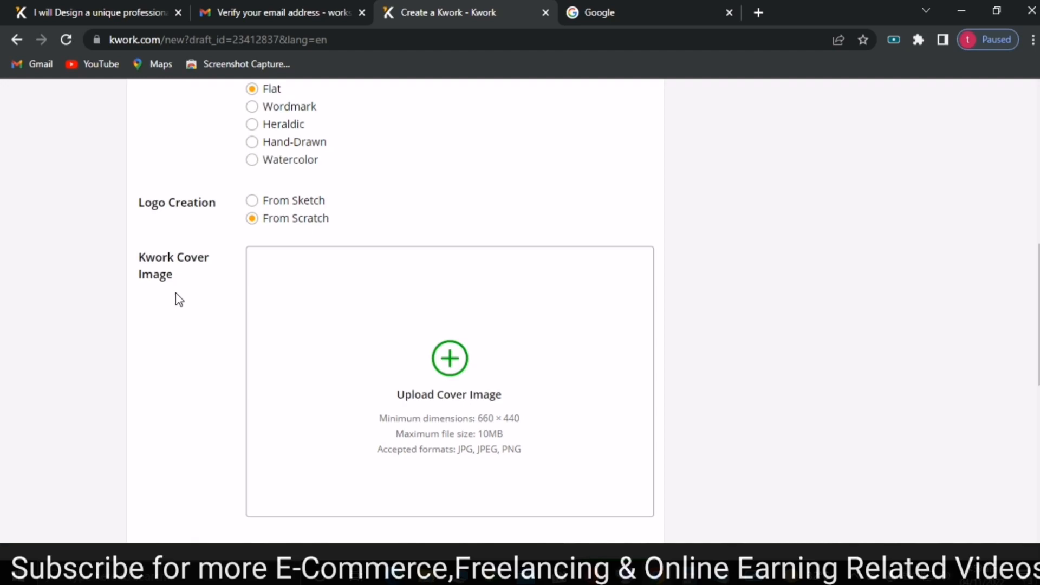
click(455, 369)
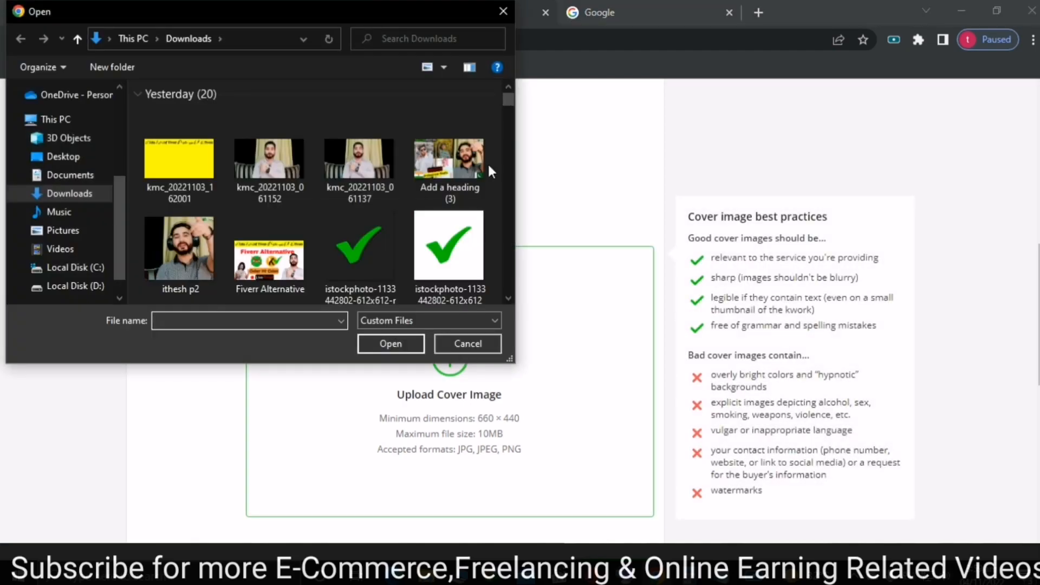
drag(508, 100, 510, 123)
scroll(509, 116, up, 5)
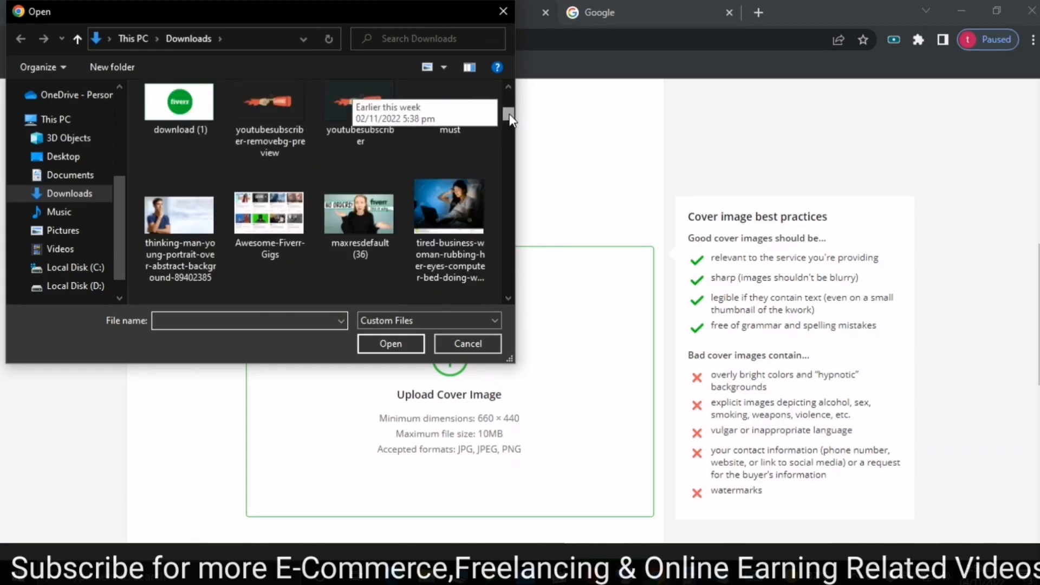
drag(508, 111, 509, 102)
click(278, 176)
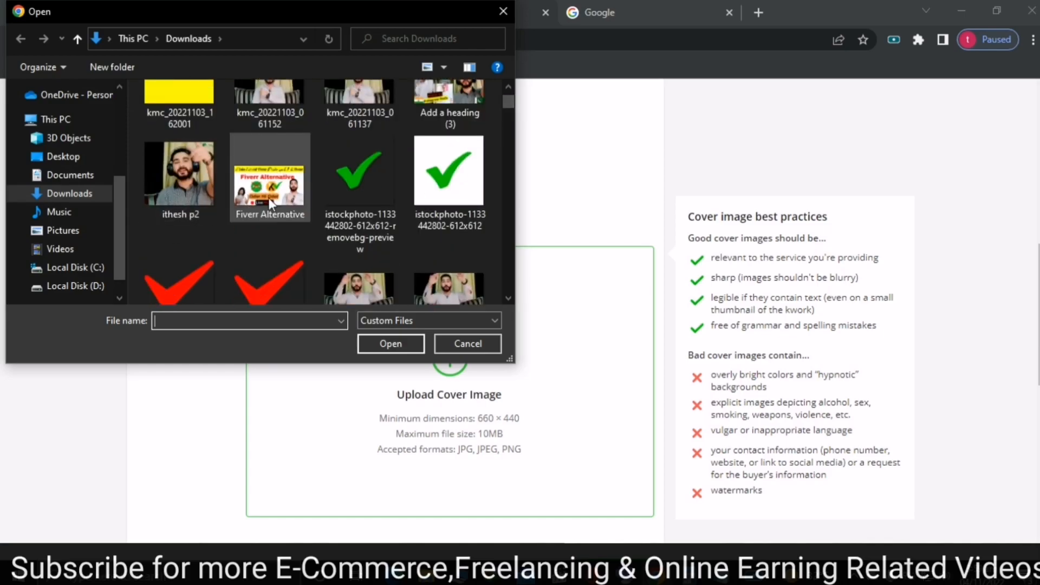
click(396, 347)
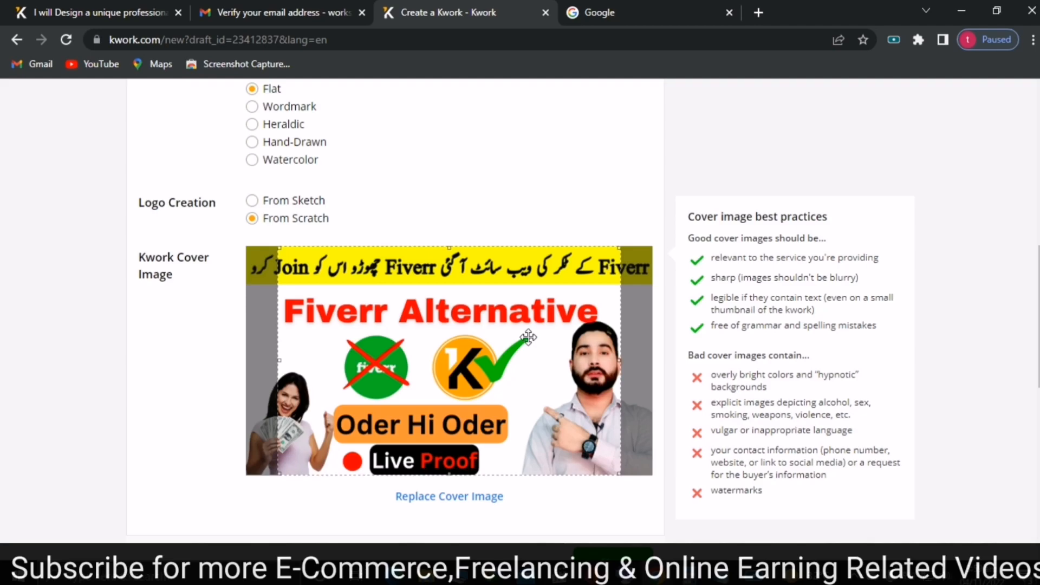
mouse_move(452, 341)
mouse_down()
mouse_move(466, 341)
mouse_move(450, 341)
mouse_up()
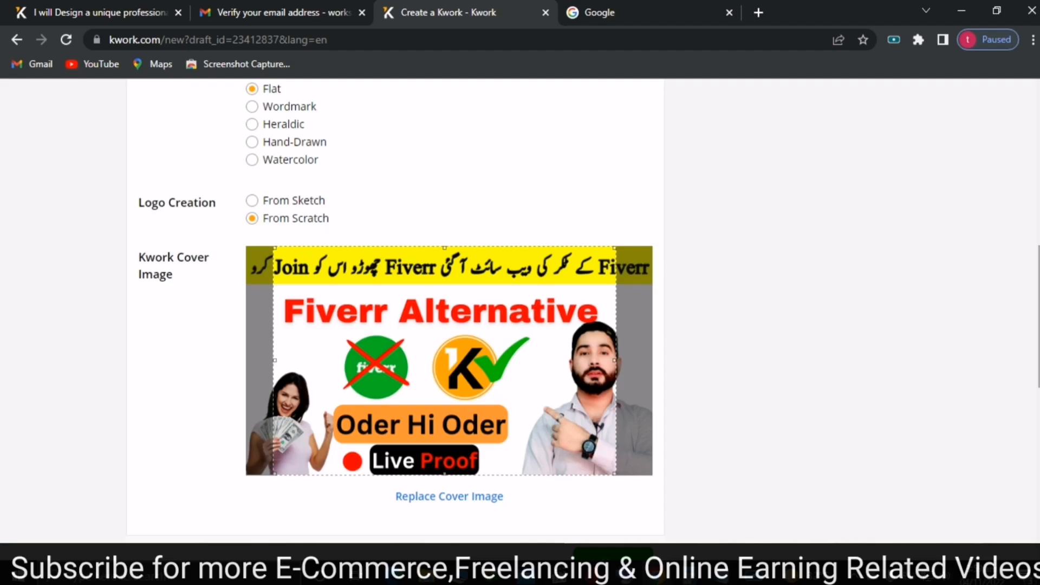
- Complete the Basic Information section and proceed to Description and Files
scroll(255, 90, down, 5)
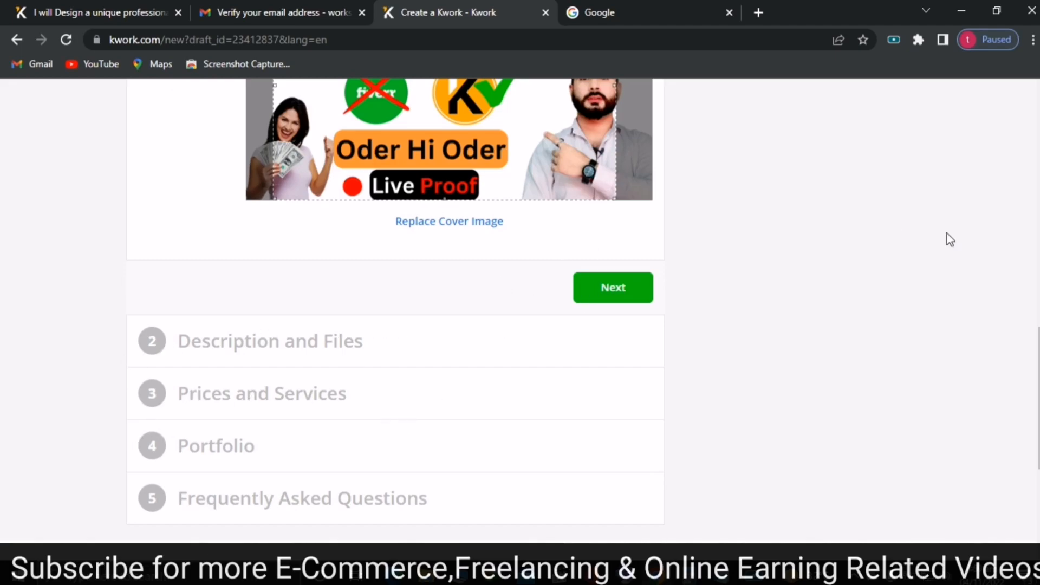
click(627, 296)
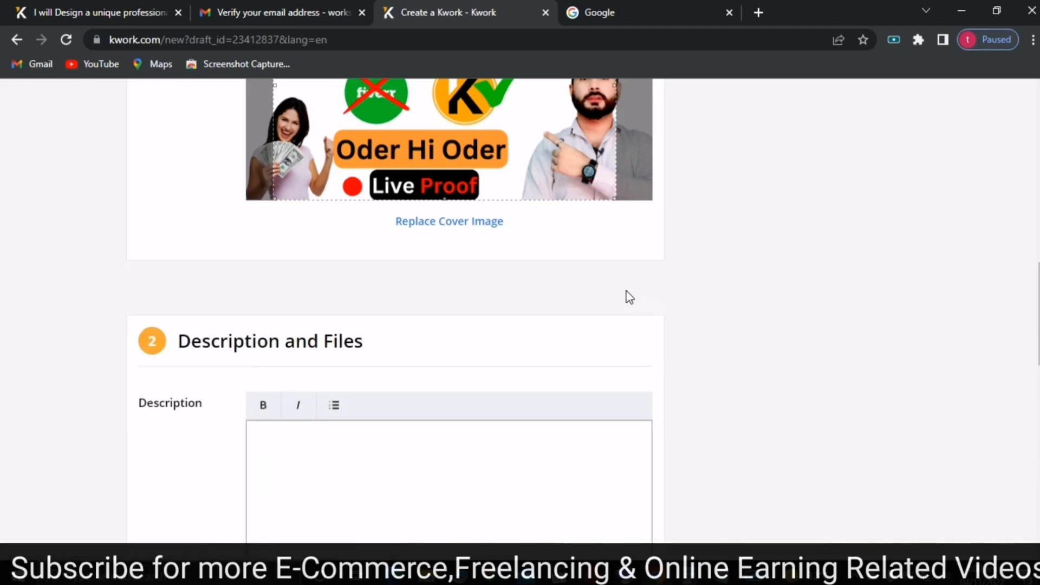
scroll(816, 236, down, 2)
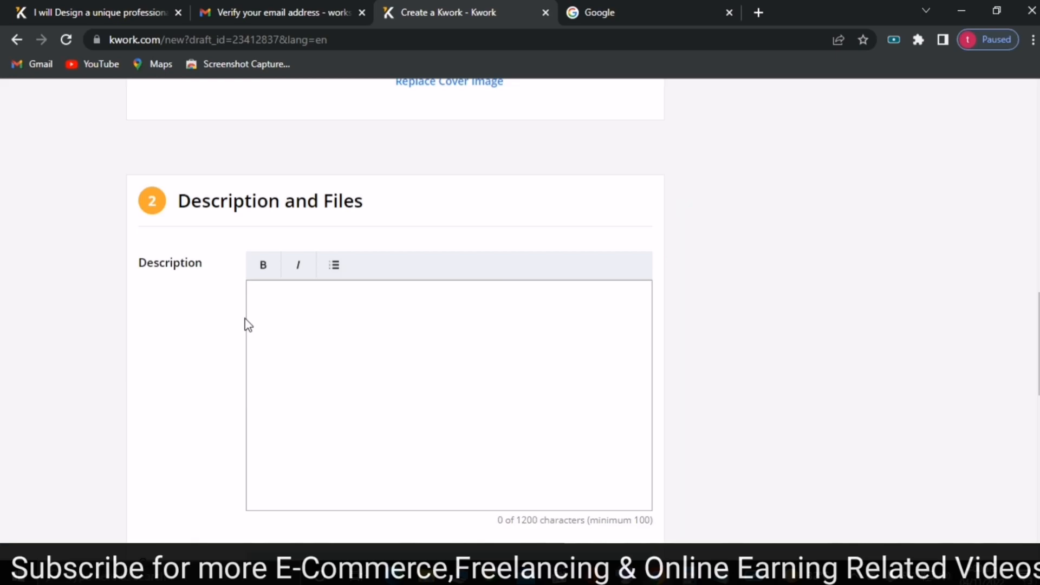
- Switch to Notepad and copy the description from its opening line through the first "To get started, the seller needs" question list
click(339, 305)
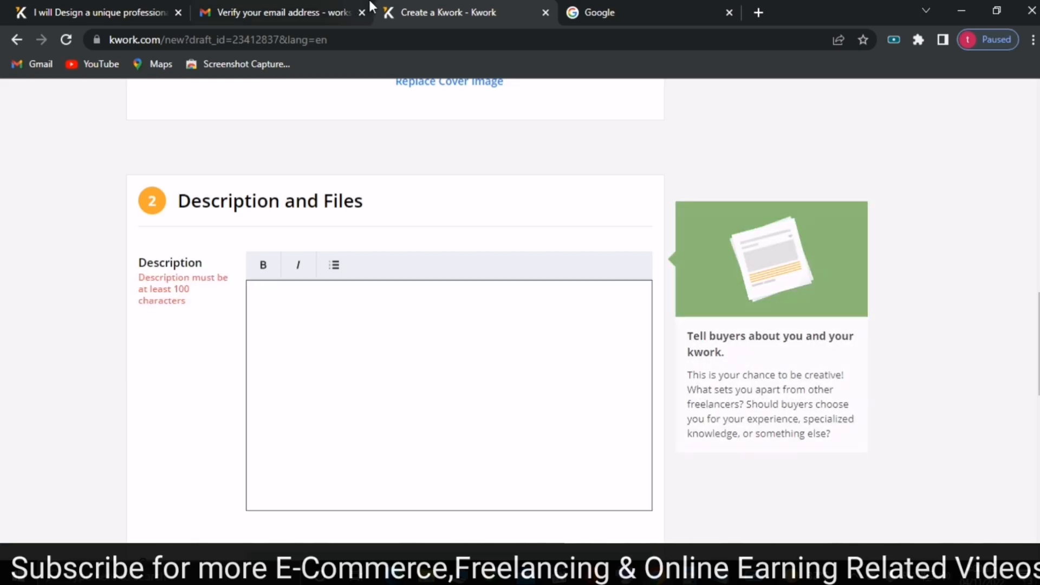
mouse_move(722, 574)
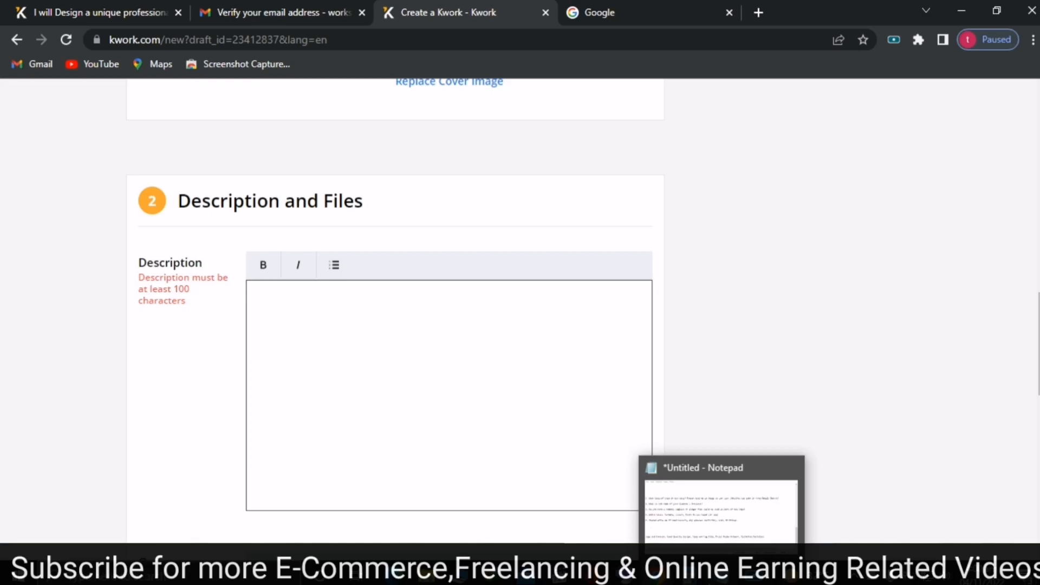
click(721, 574)
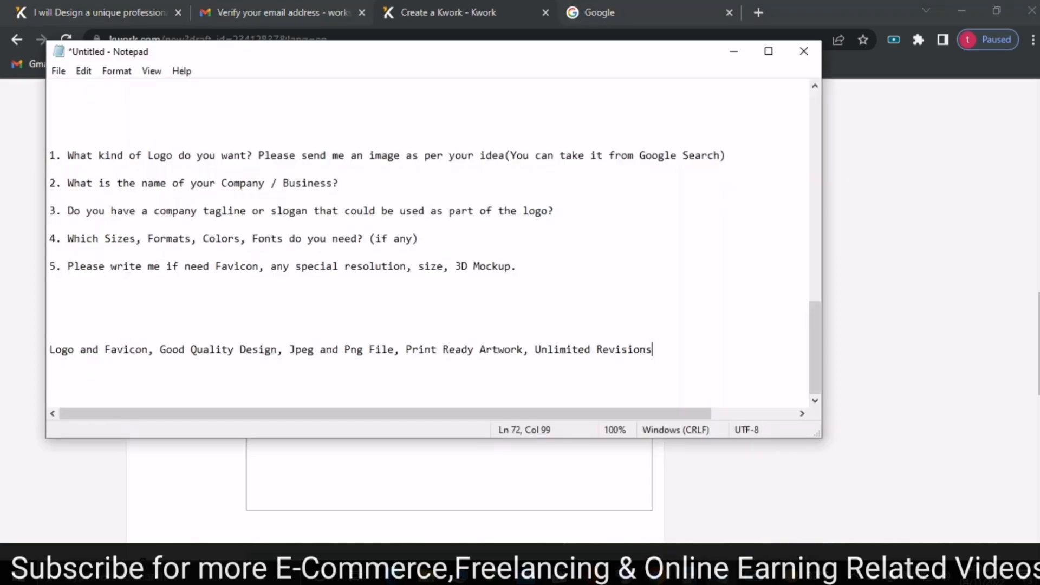
drag(813, 315, 829, 221)
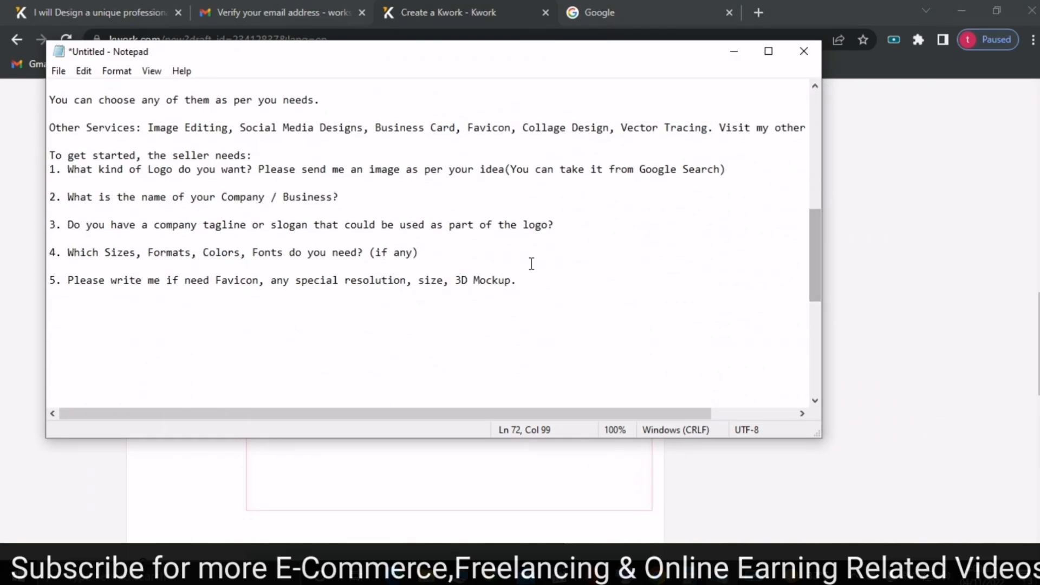
drag(525, 293, 43, 55)
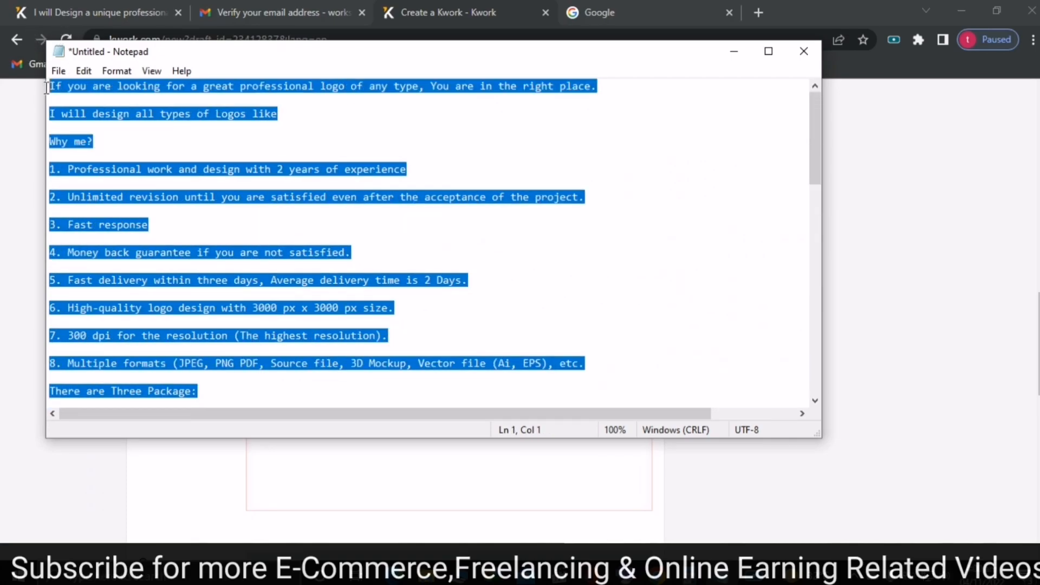
right_click(68, 90)
click(118, 146)
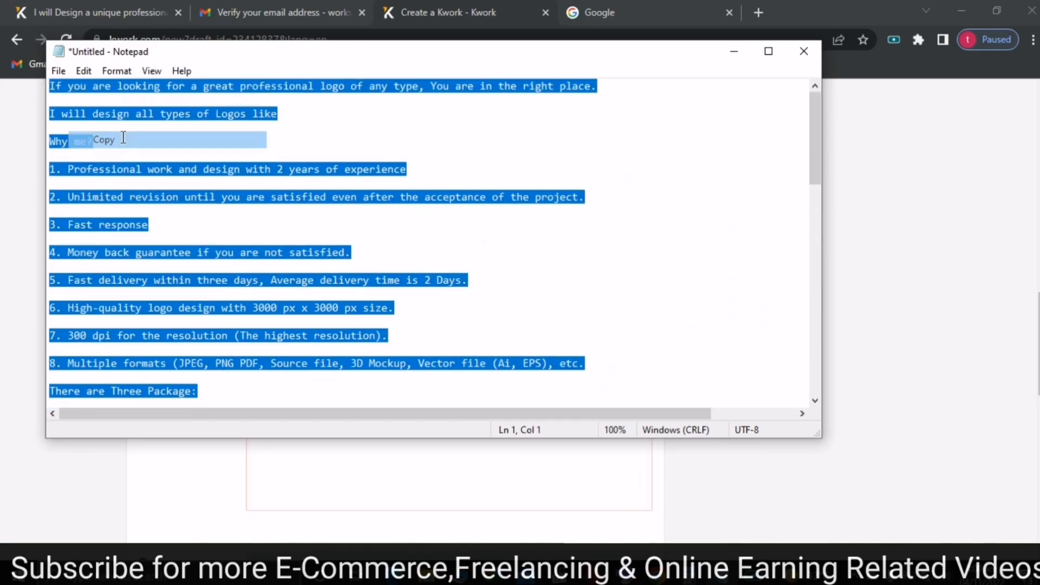
- Return to the kwork draft and paste the copied logo design text into its Description field
click(734, 52)
right_click(422, 354)
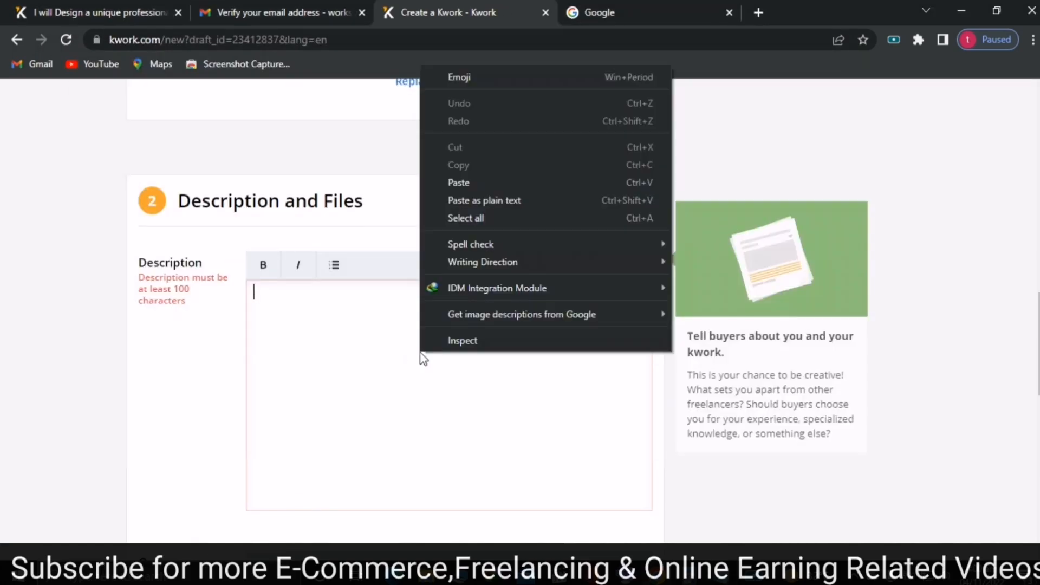
click(480, 184)
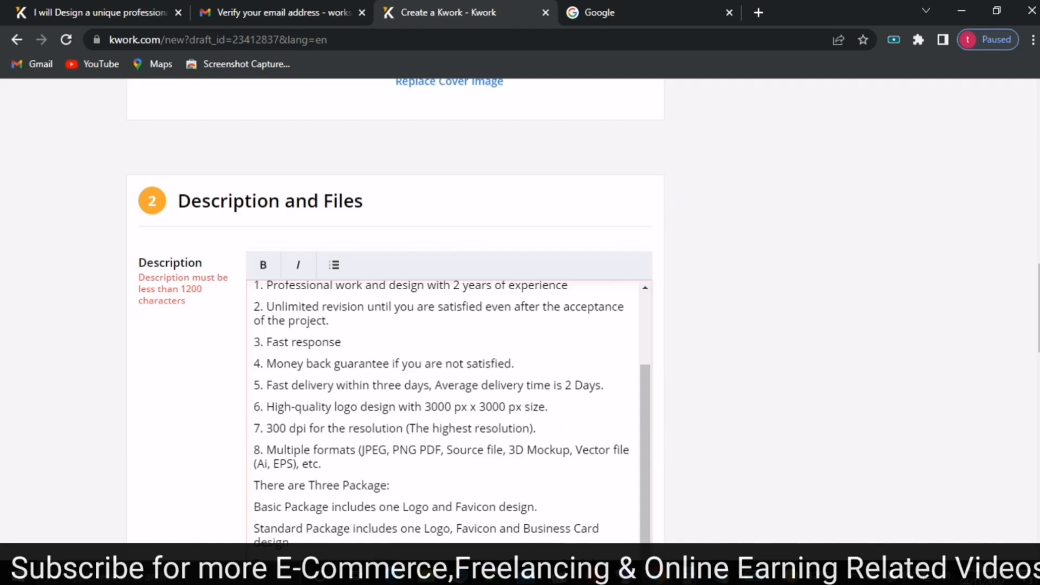
scroll(623, 341, up, 8)
scroll(396, 311, down, 8)
scroll(395, 312, down, 2)
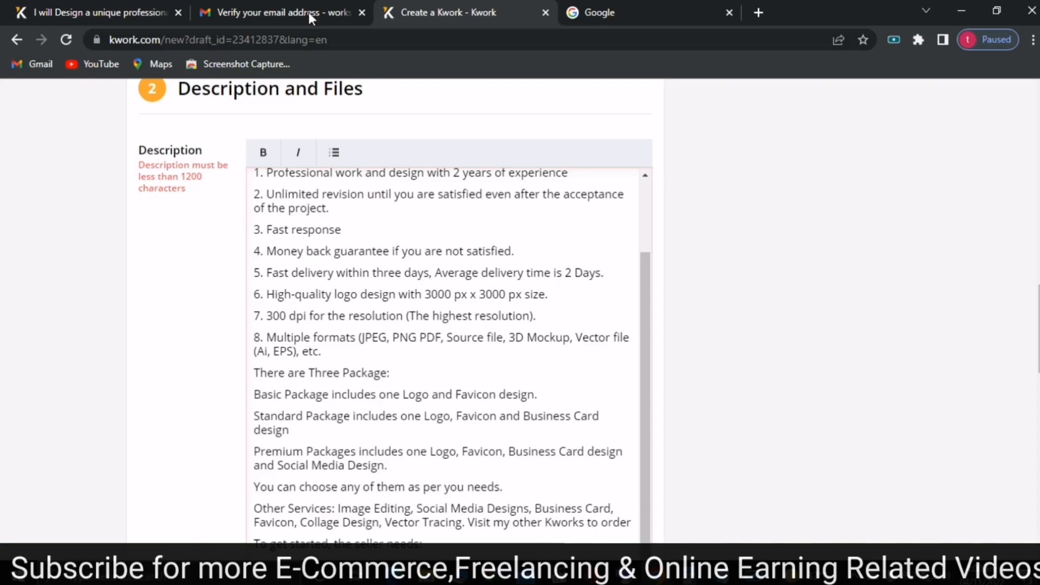
- Look over the reference kwork "I will Design a unique professional logo" and return to the kwork draft
click(103, 12)
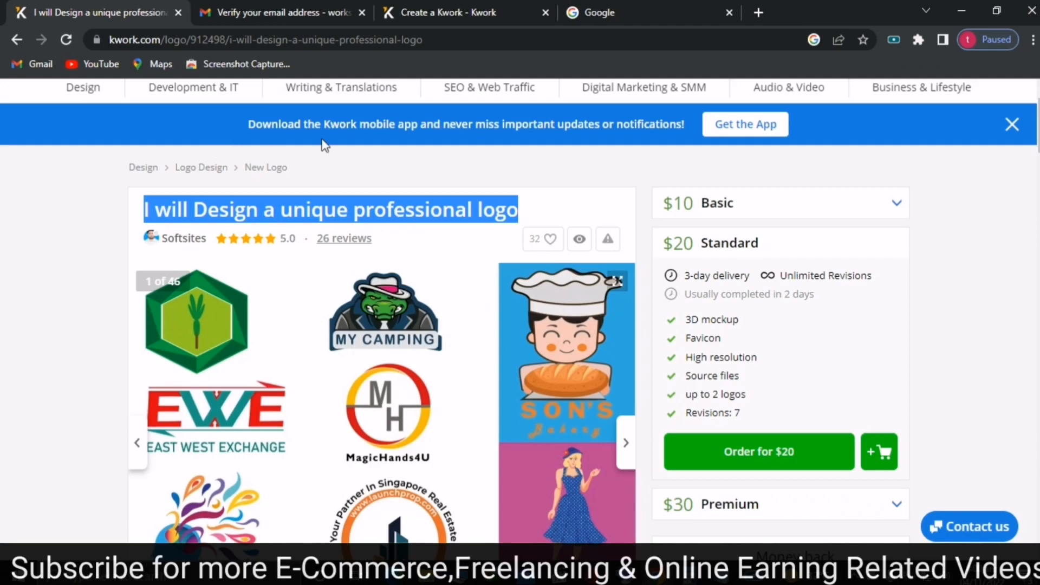
mouse_move(1039, 125)
mouse_down()
mouse_move(1039, 308)
mouse_move(1039, 125)
mouse_up()
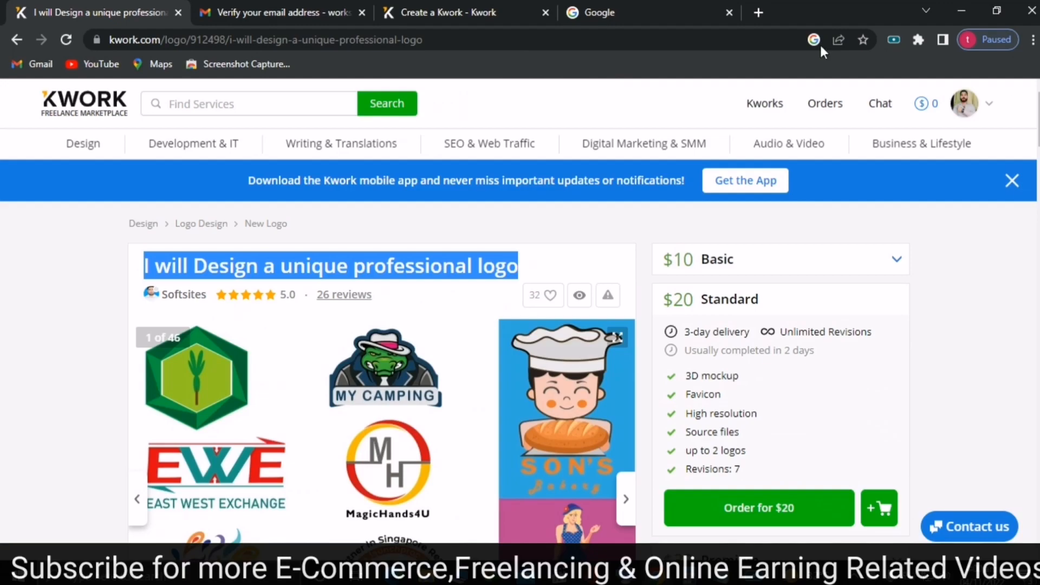
click(514, 12)
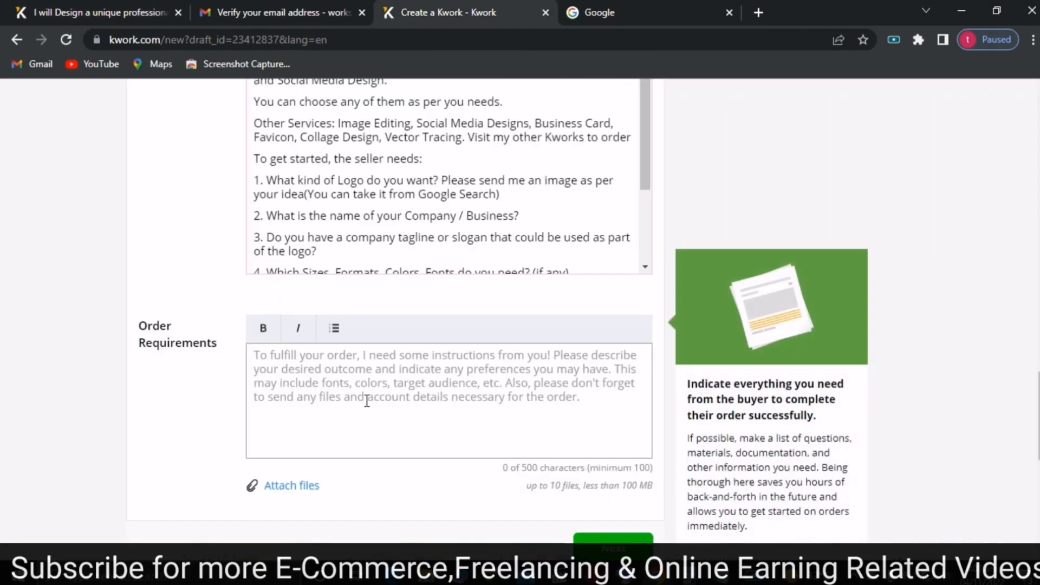
- For the Order Requirements field, copy the five numbered buyer questions at the end of the Notepad document
click(321, 374)
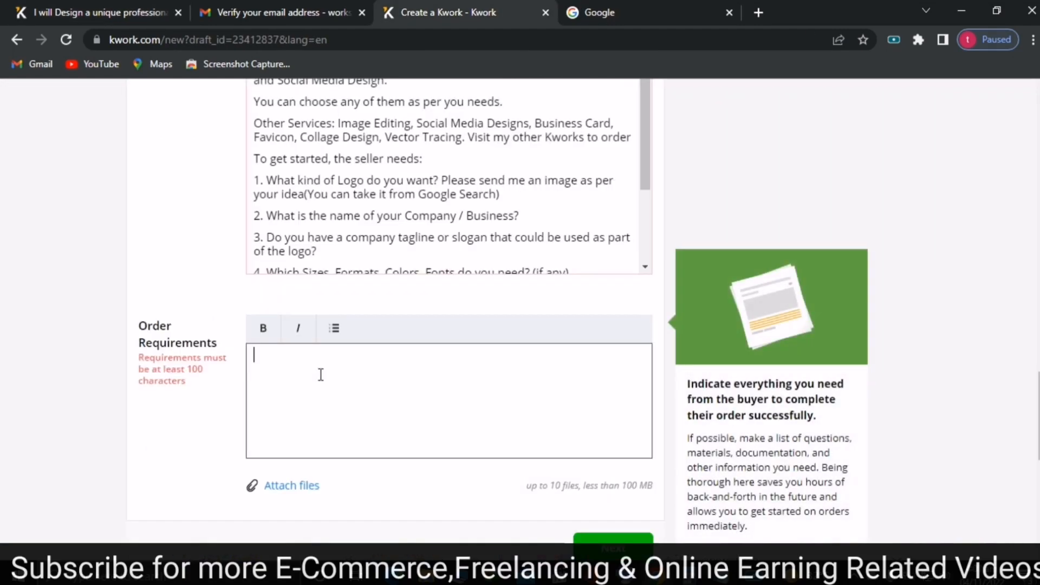
scroll(321, 374, down, 2)
scroll(395, 319, down, 2)
scroll(394, 319, up, 5)
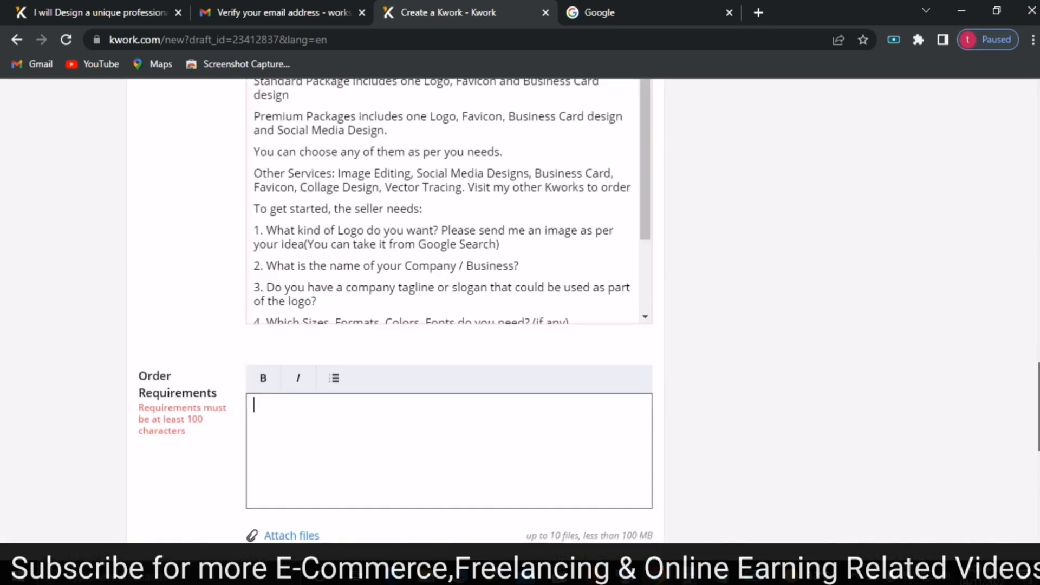
scroll(756, 447, down, 1)
click(327, 447)
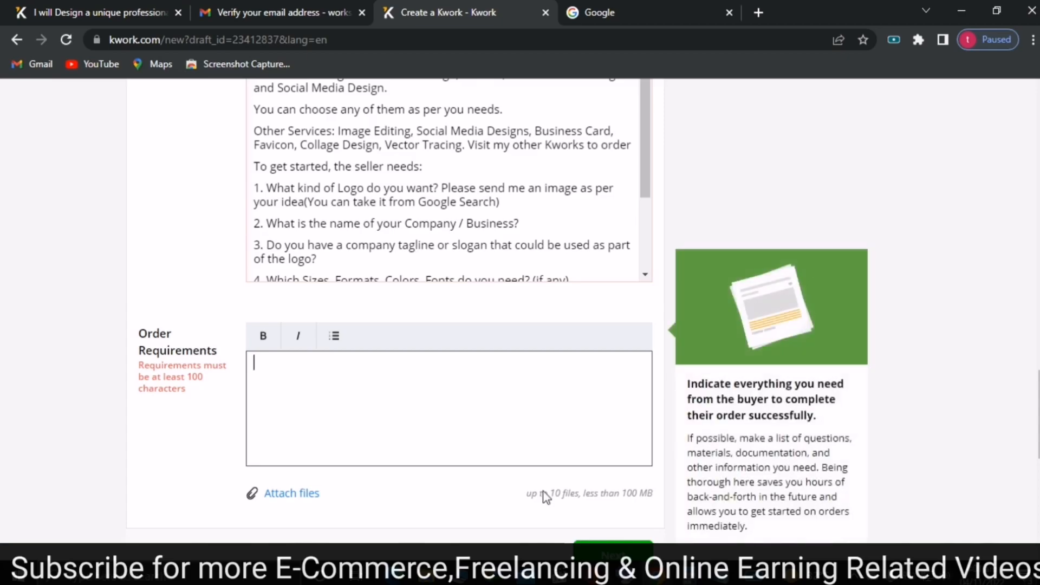
key(alt+Tab)
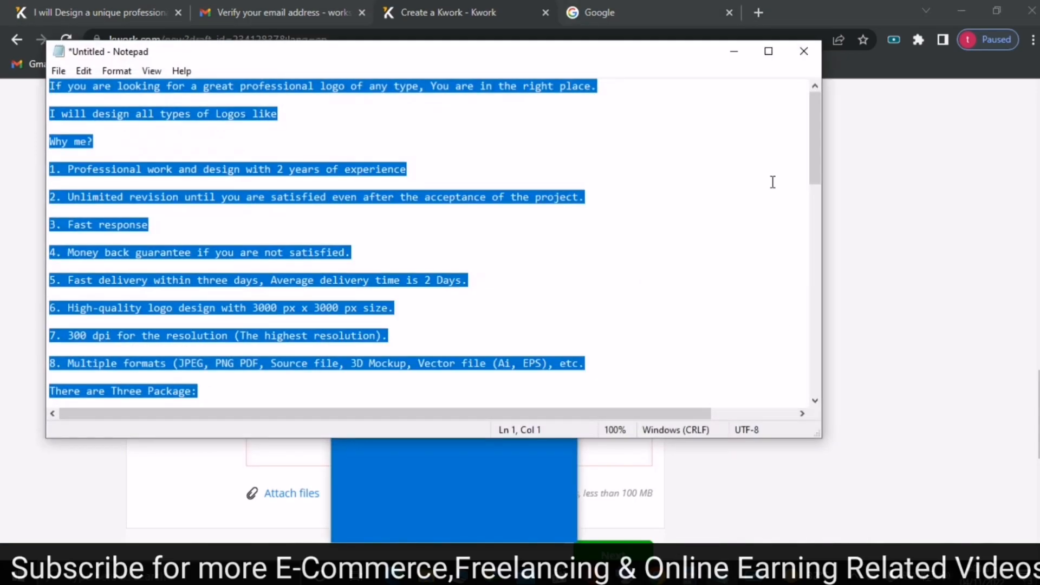
drag(818, 97, 838, 332)
drag(519, 294, 55, 183)
right_click(52, 183)
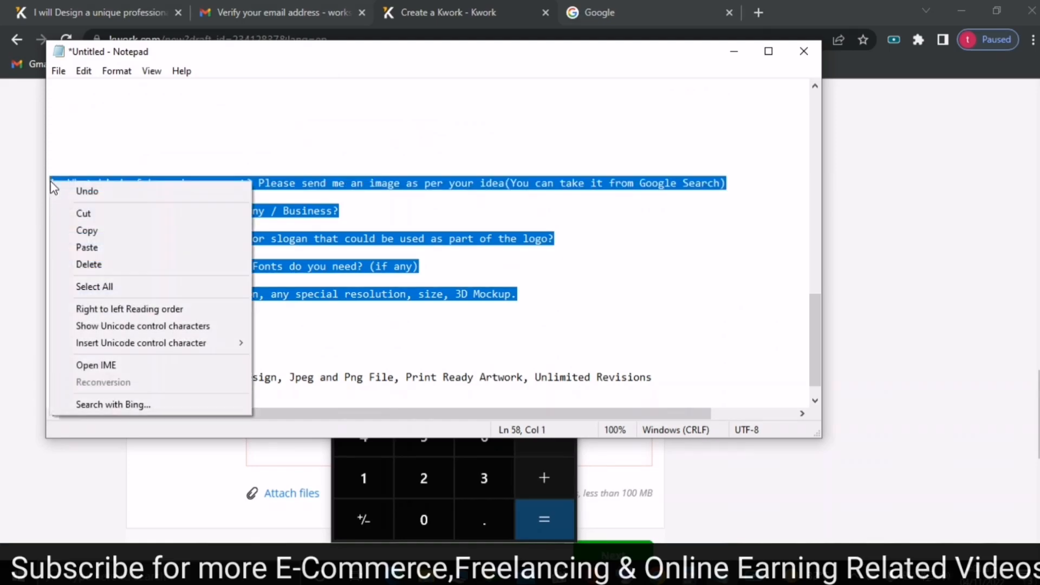
click(87, 230)
click(734, 51)
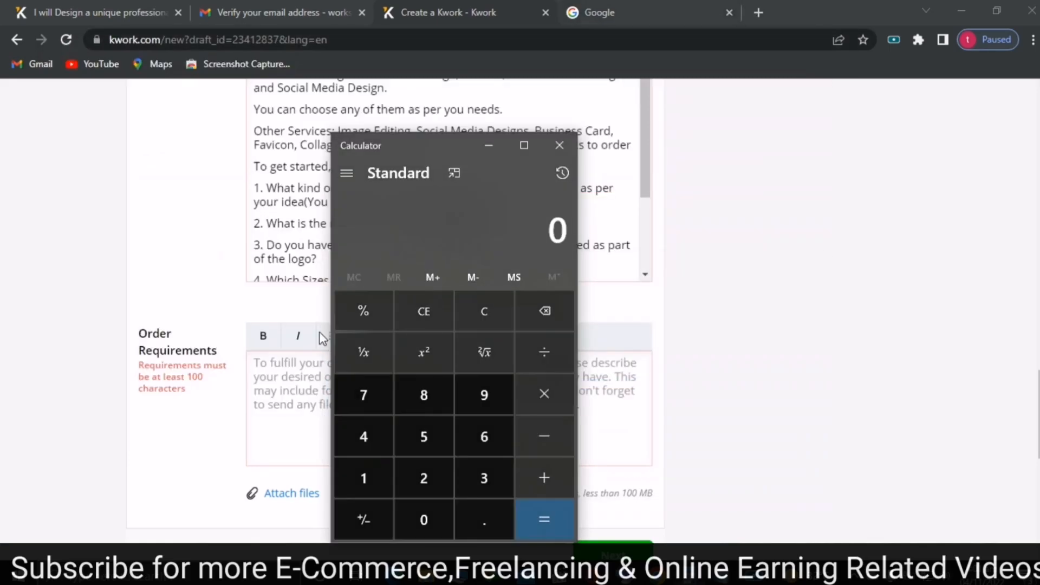
- Paste the five buyer questions into Order Requirements and try to proceed to Prices and Services
right_click(287, 382)
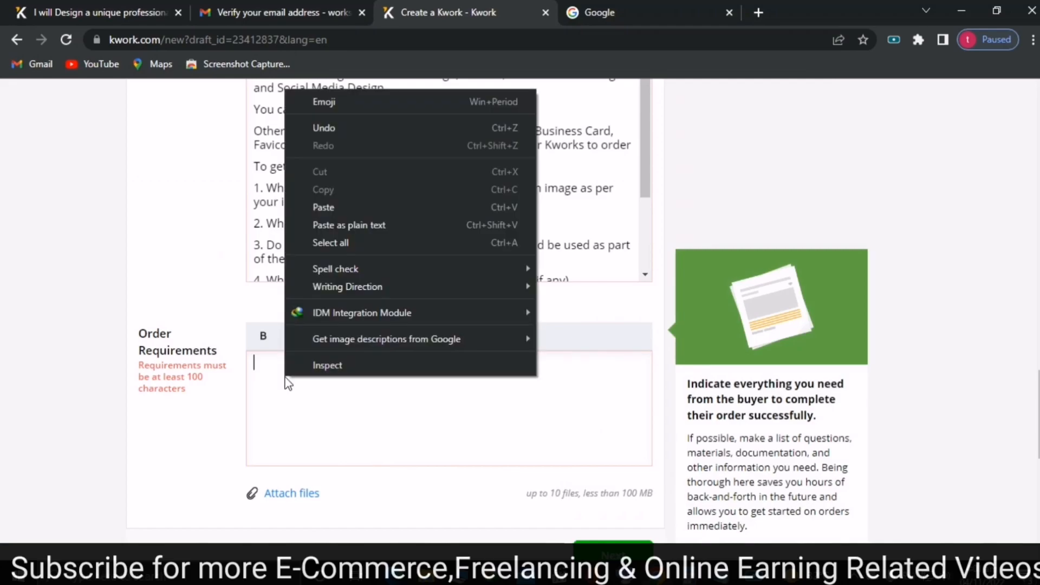
click(331, 206)
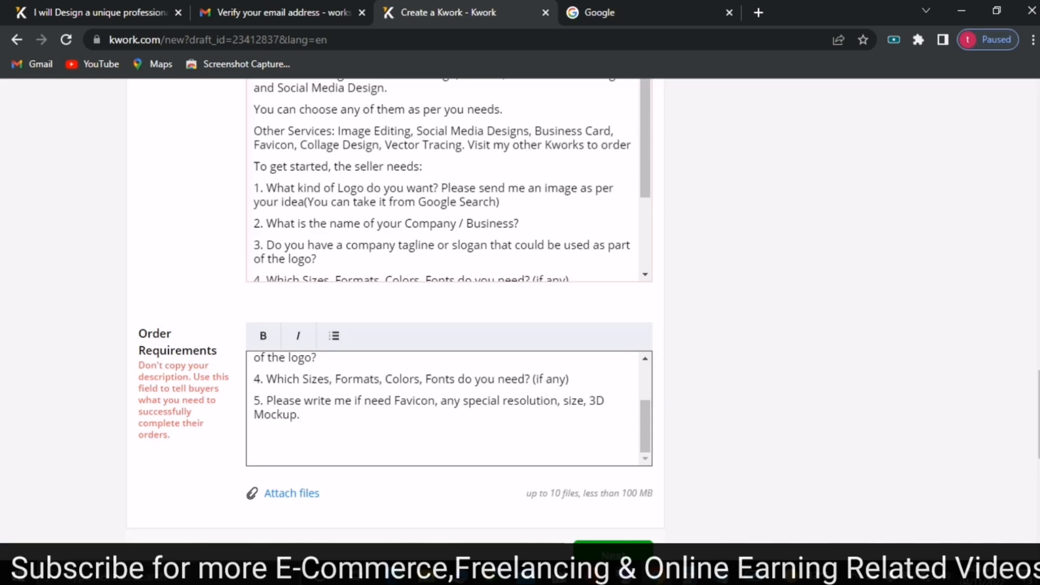
scroll(684, 396, down, 3)
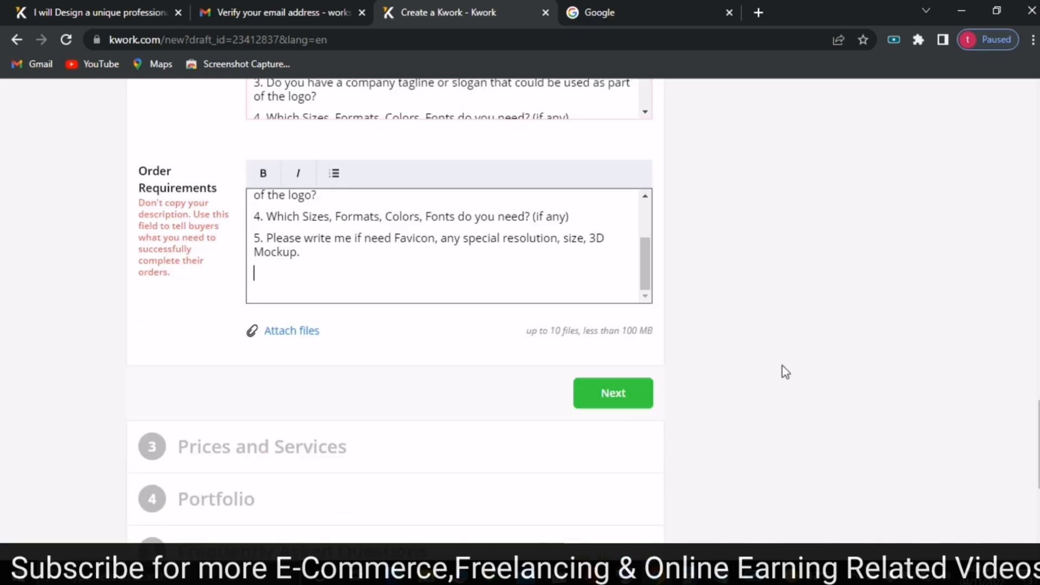
click(615, 404)
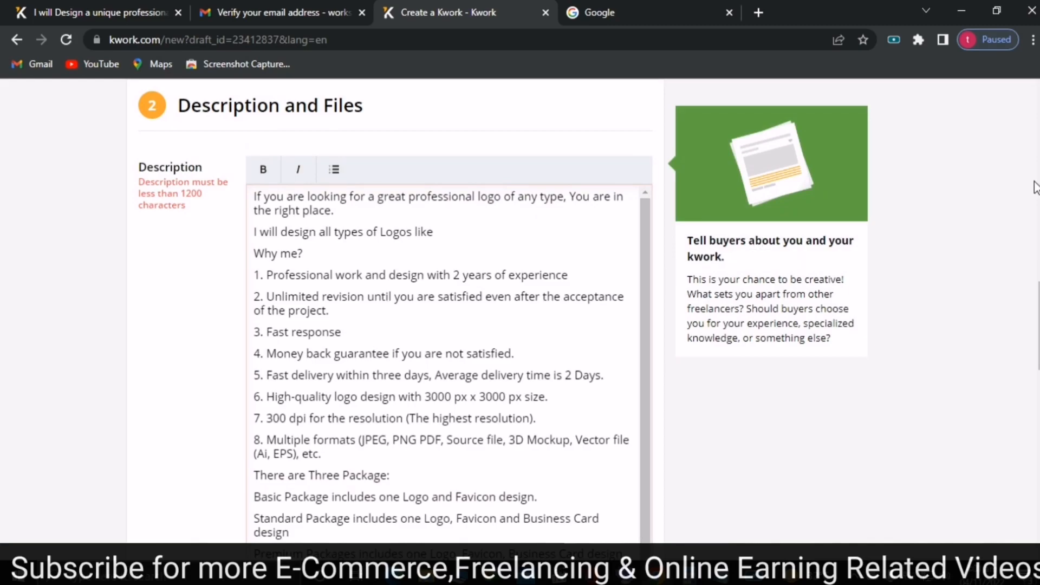
- Delete everything from "Why me?" to the end of the Description and proceed to Prices and Services
scroll(1035, 189, down, 3)
drag(548, 250, 648, 318)
scroll(649, 411, down, 2)
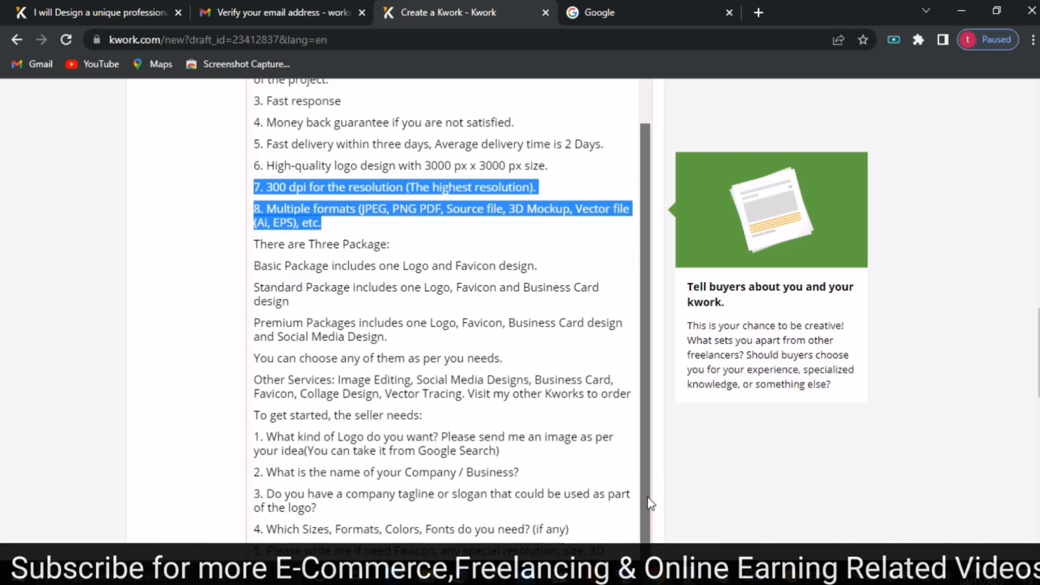
scroll(642, 487, down, 4)
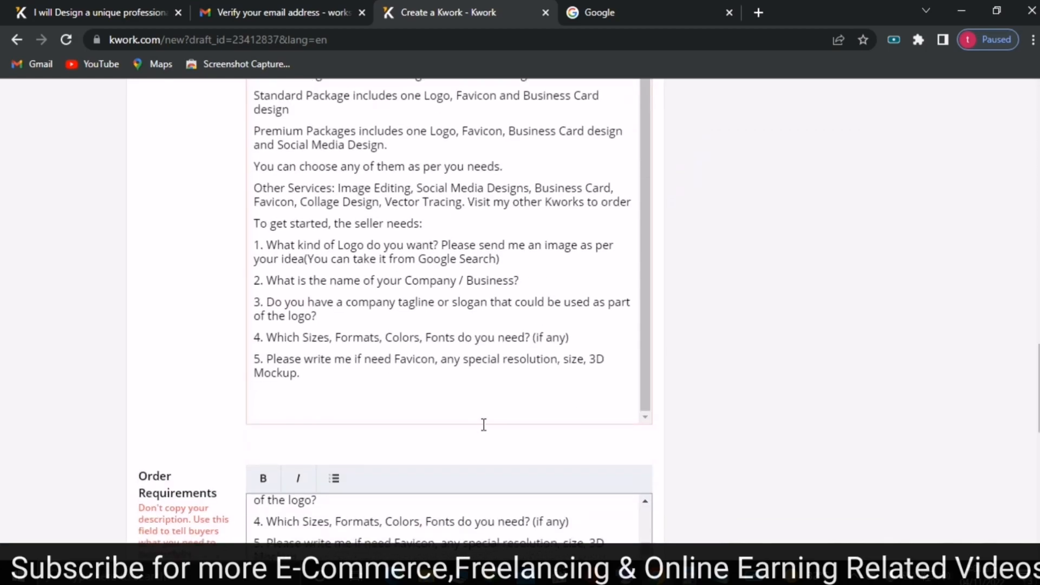
drag(335, 396, 242, 470)
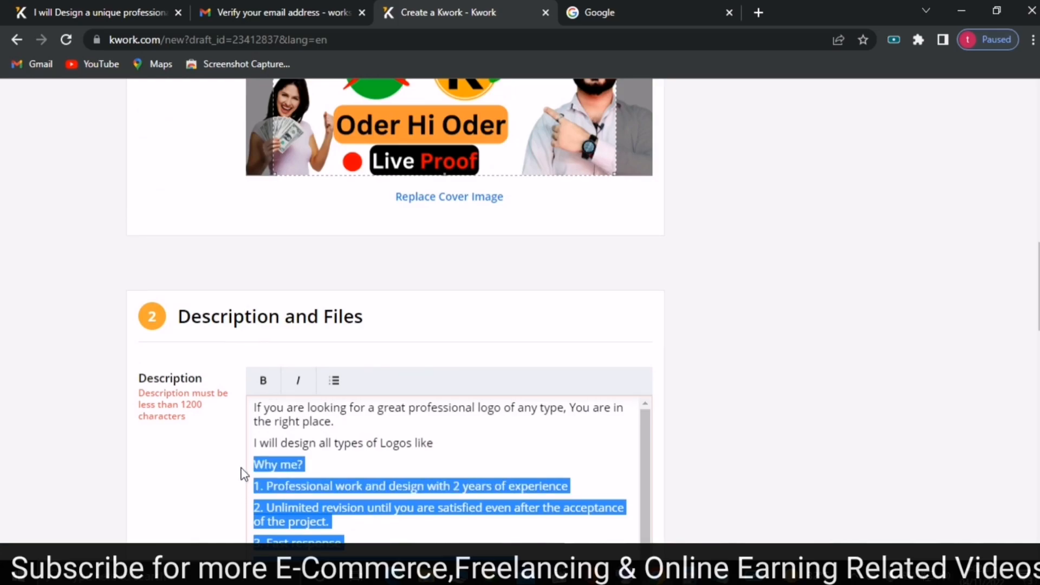
key(BackSpace)
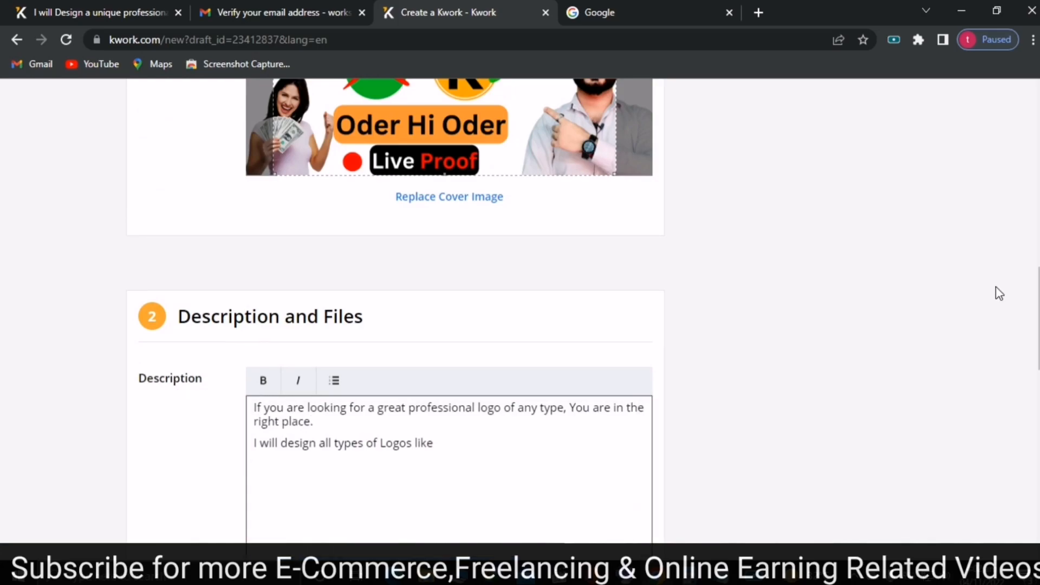
scroll(1004, 317, down, 9)
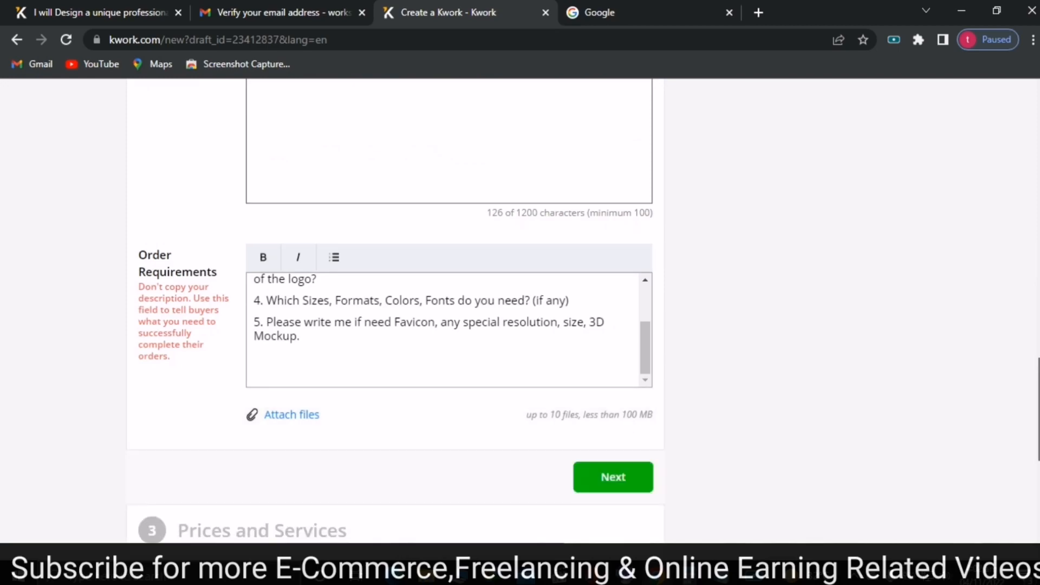
click(599, 412)
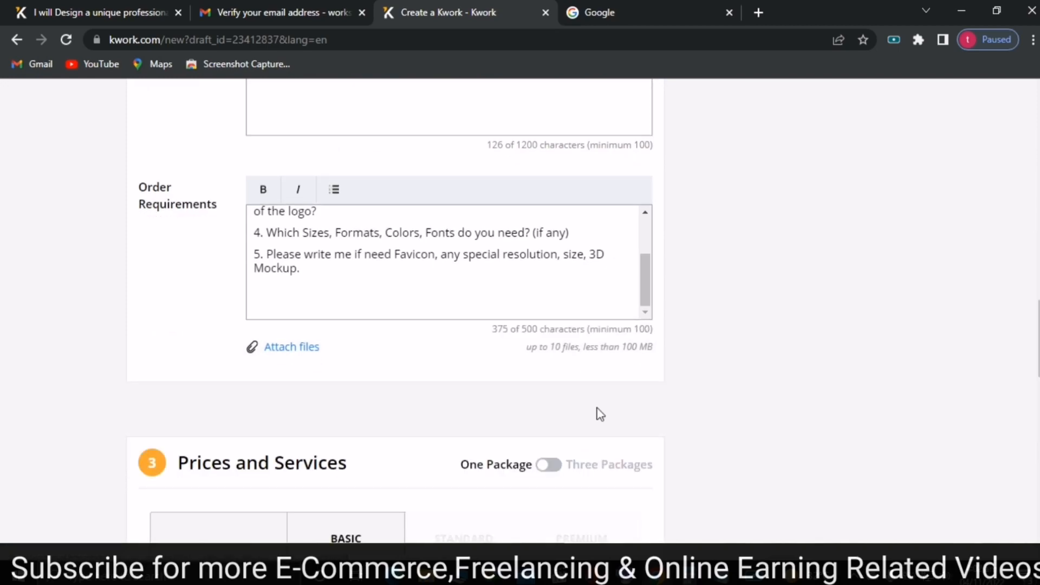
- Preview the Three Packages pricing layout and return to One Package
scroll(1028, 302, down, 4)
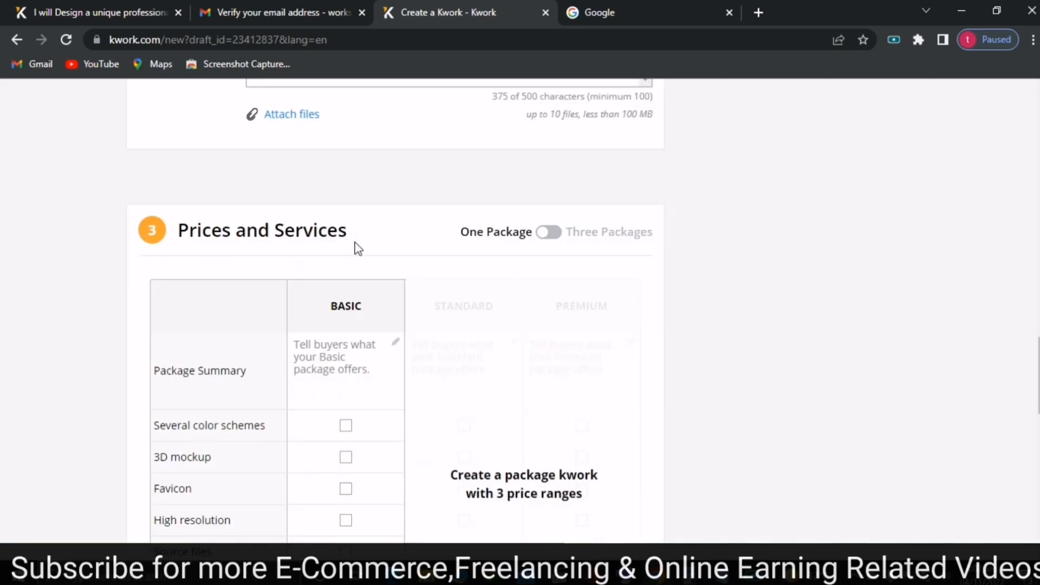
click(543, 236)
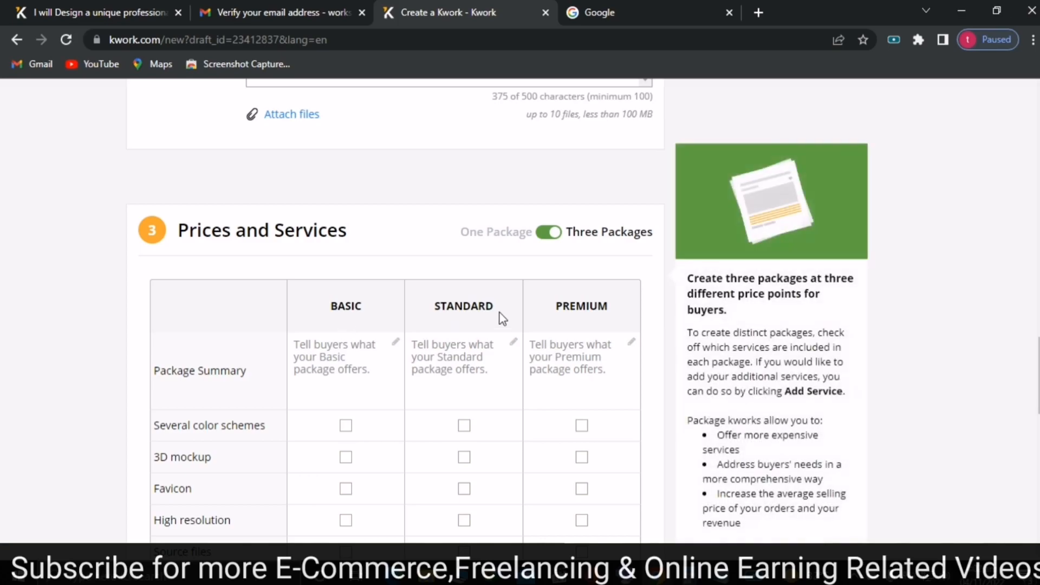
click(542, 240)
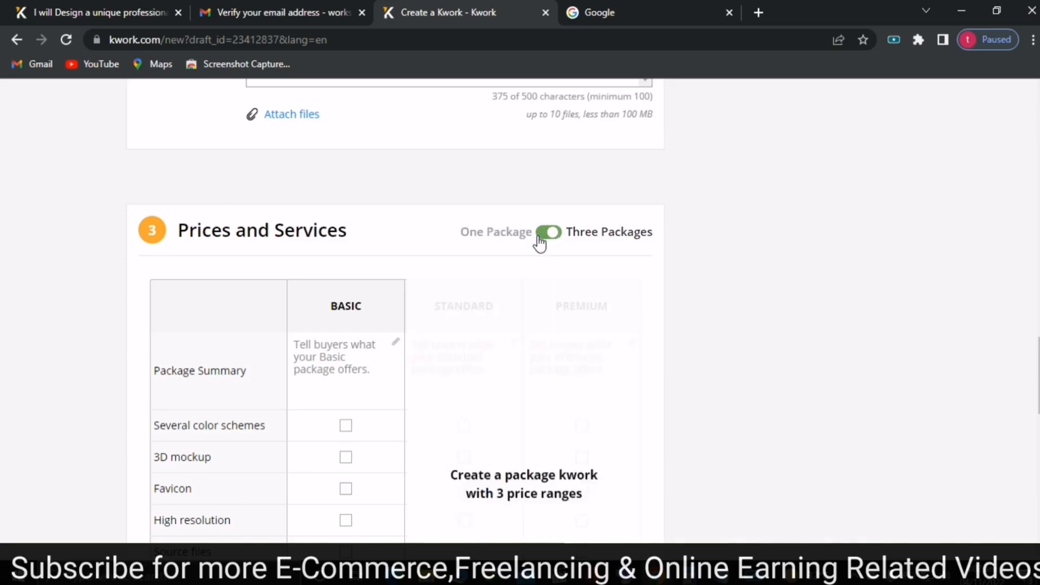
- For the Basic Package Summary, copy the line "Logo and Favicon, Good Quality Design, Jpeg and Png File, Print Ready Artwork, Unlimited Revisions" from Notepad
scroll(520, 312, down, 2)
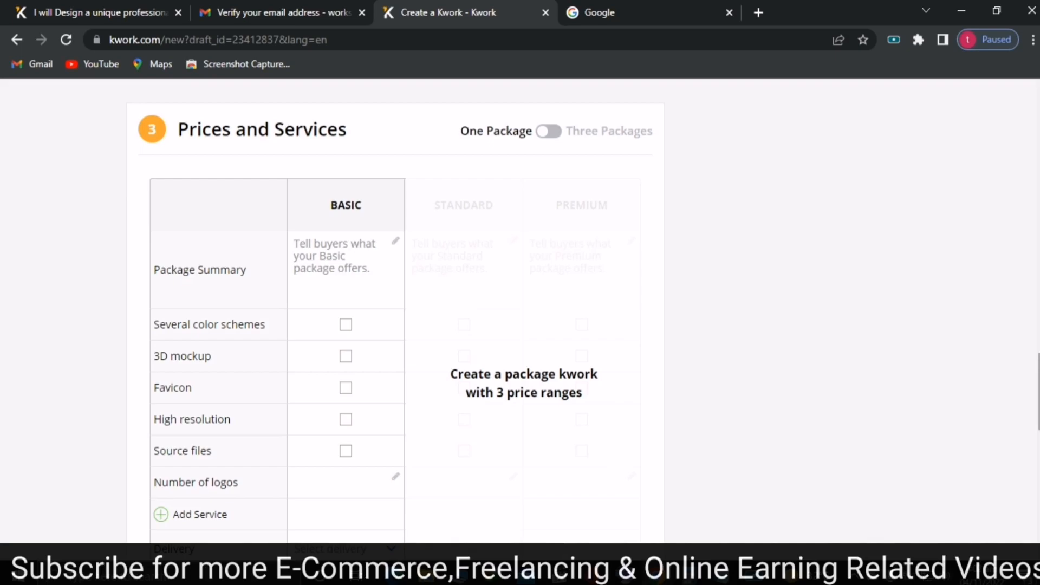
click(332, 263)
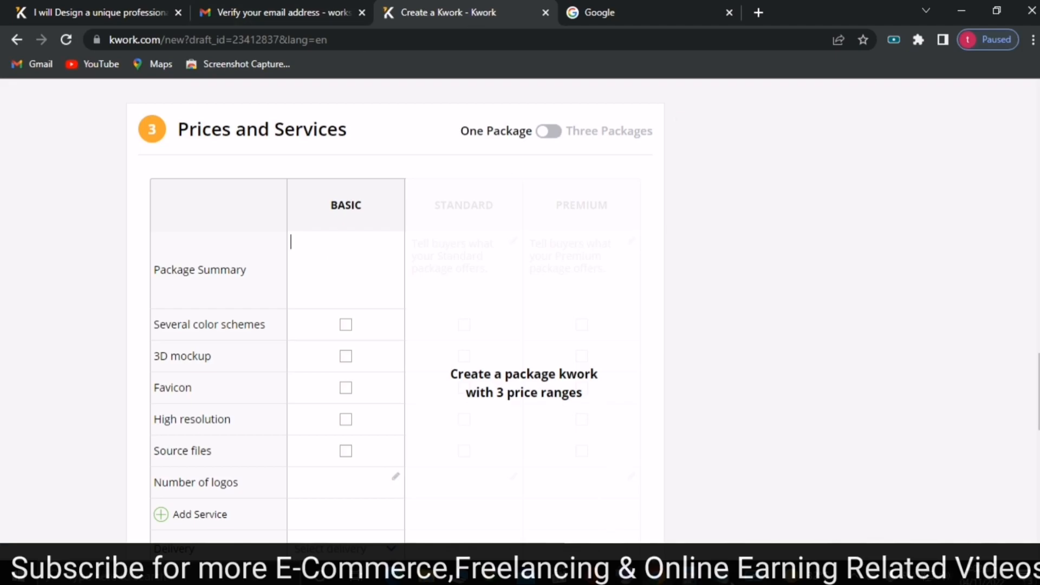
click(722, 573)
drag(814, 370, 815, 376)
drag(687, 354, 50, 349)
right_click(51, 349)
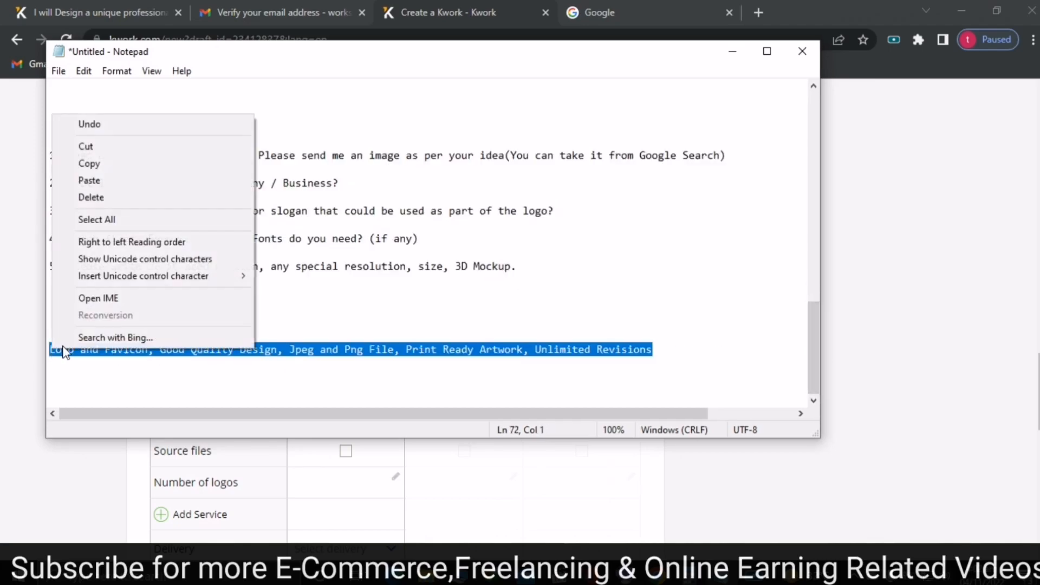
click(120, 169)
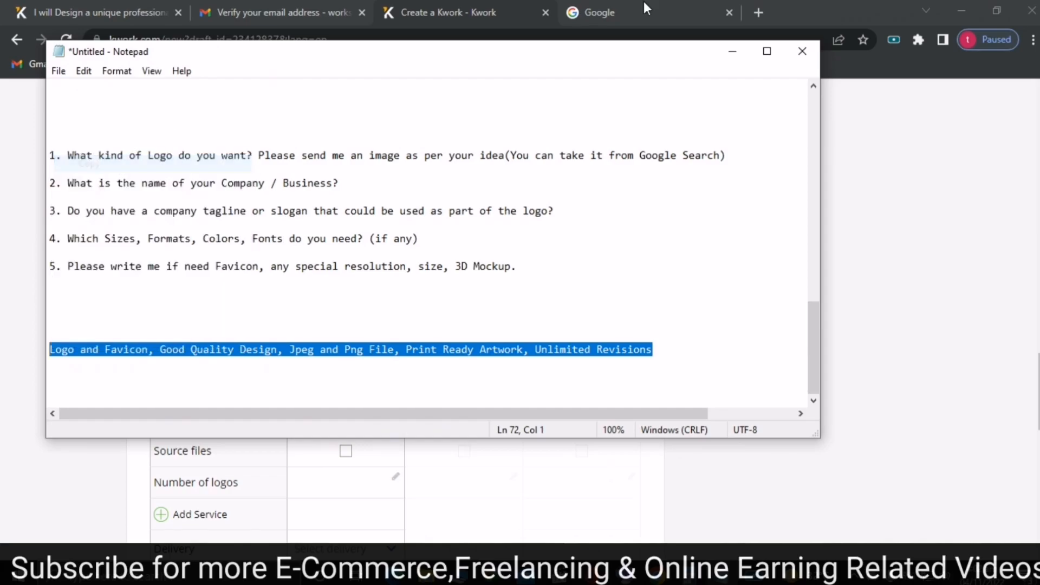
- Paste the copied package line into the Basic Package Summary and review the full text
click(733, 50)
right_click(325, 262)
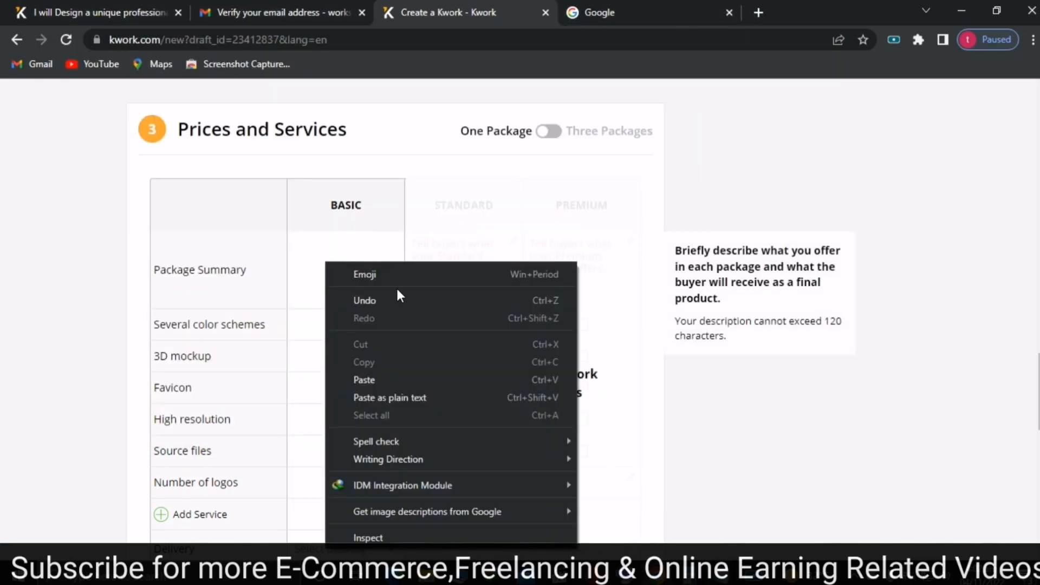
click(370, 379)
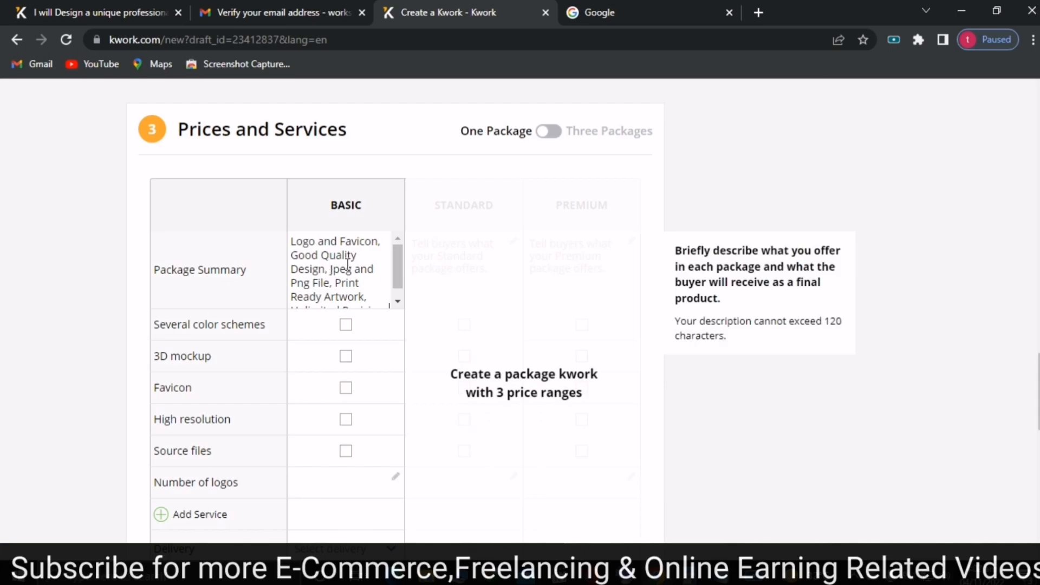
drag(394, 261, 395, 271)
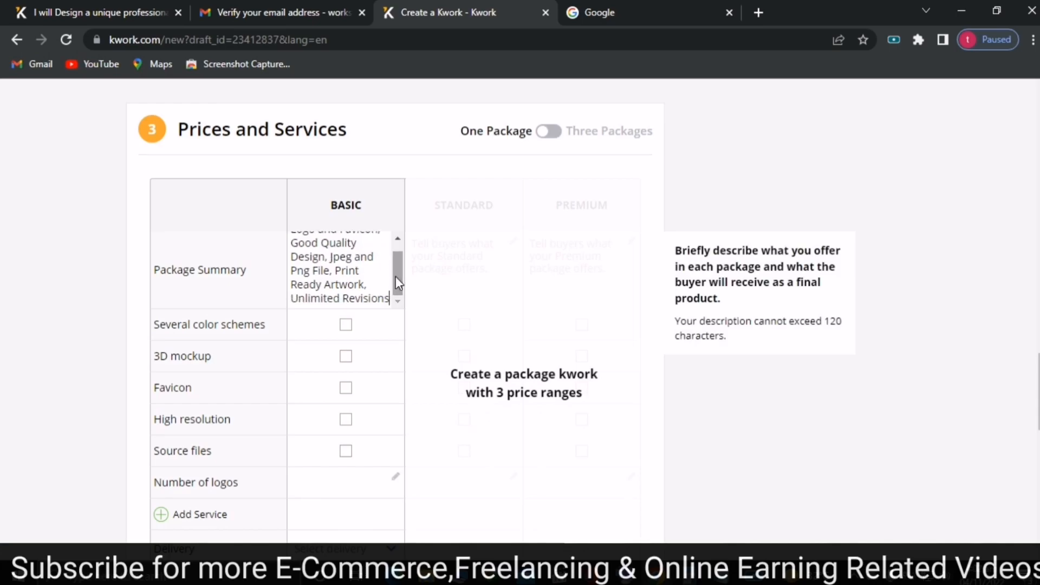
scroll(396, 276, up, 1)
- Include Several color schemes, 3D mockup, Favicon, High resolution and Source files in the Basic package
mouse_move(152, 277)
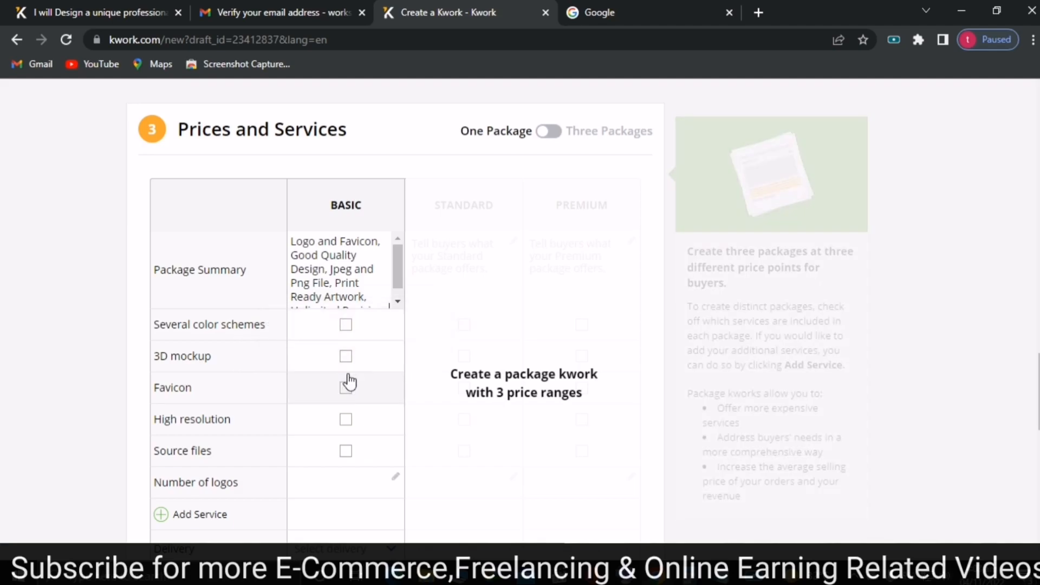
click(347, 326)
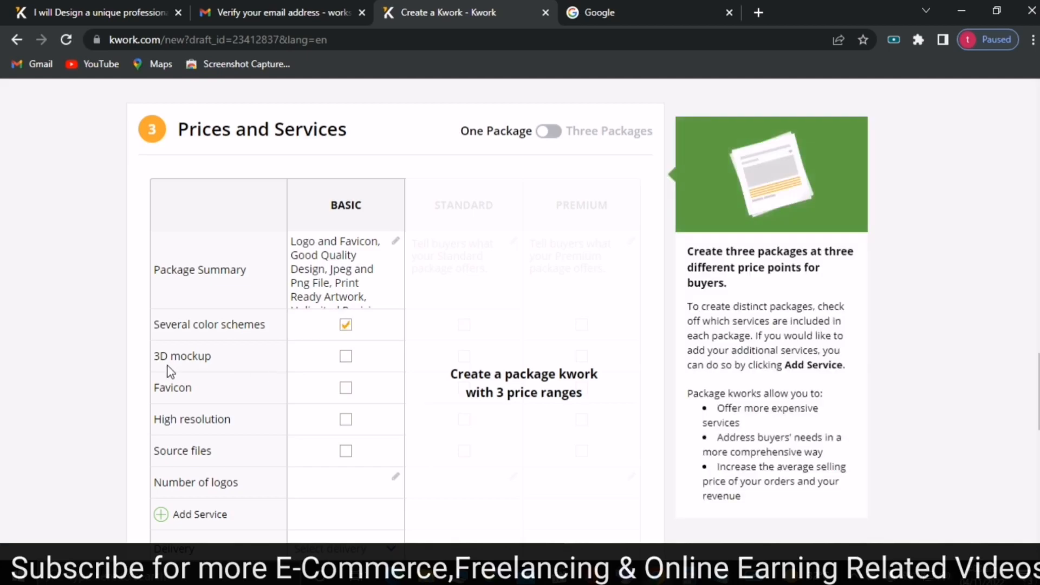
click(346, 358)
click(355, 423)
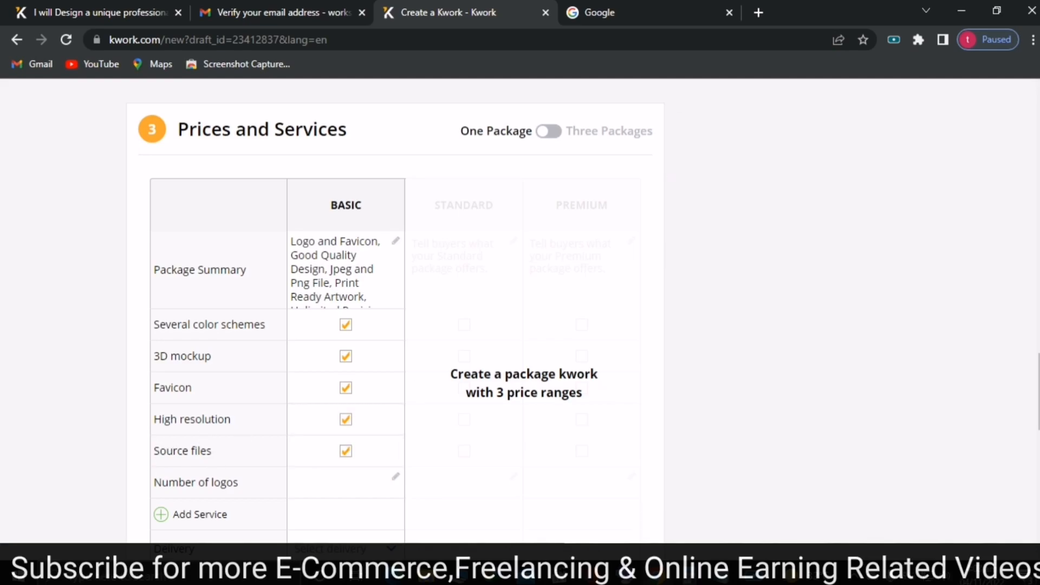
- Set the Number of logos in the Basic package to 3
scroll(378, 325, down, 3)
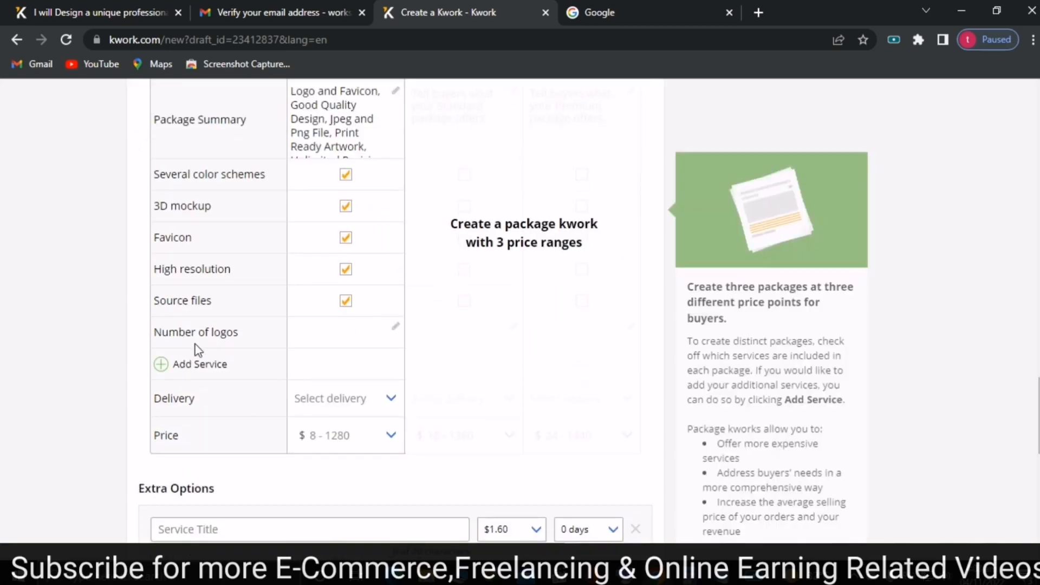
click(374, 332)
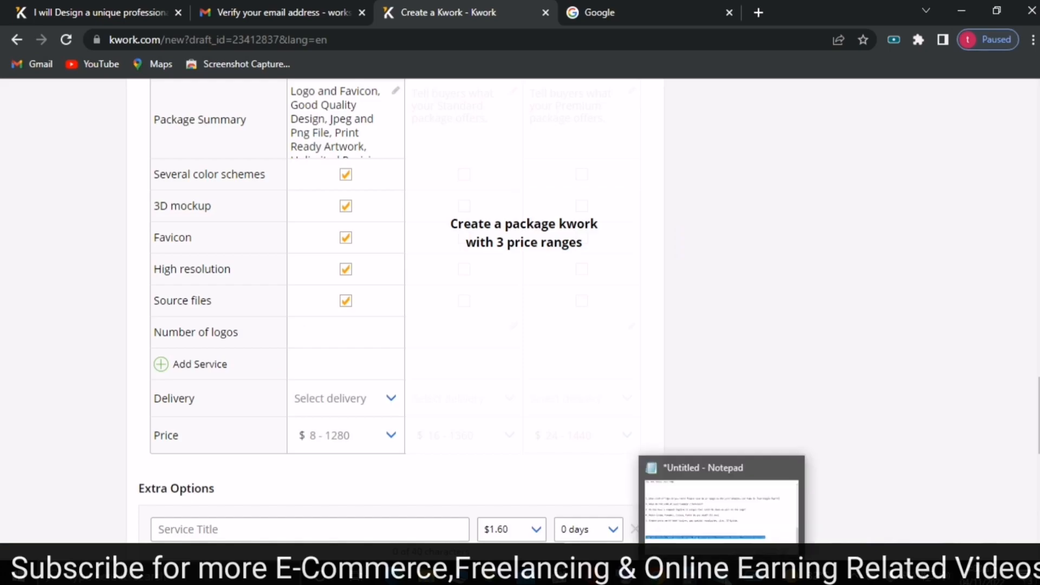
click(741, 575)
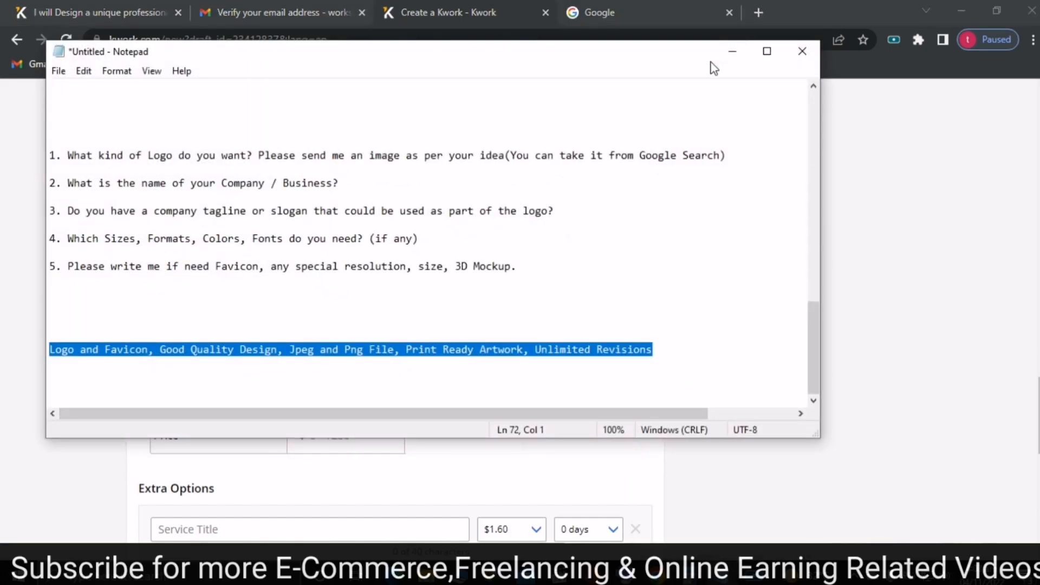
click(723, 52)
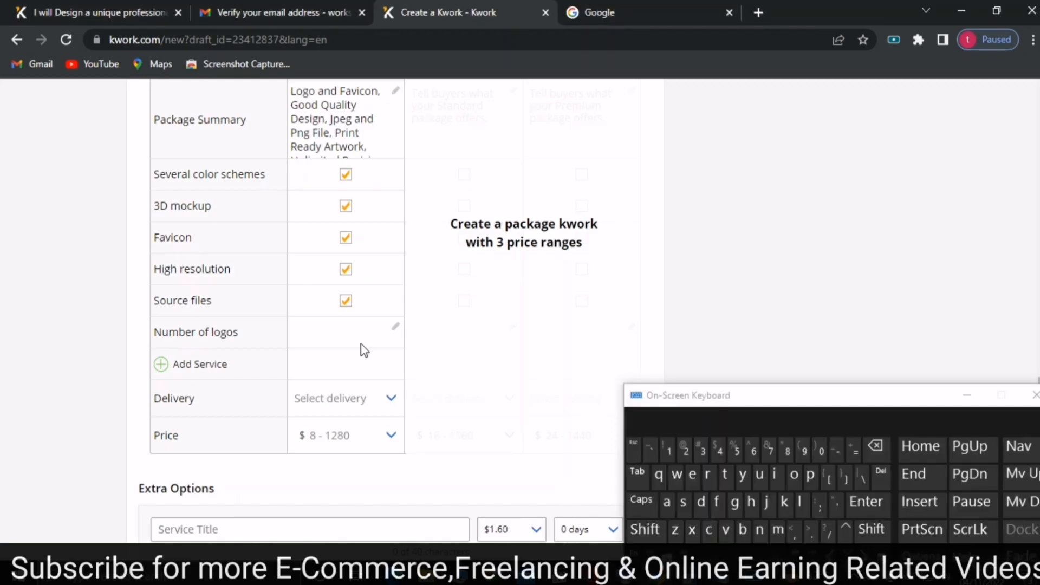
click(362, 344)
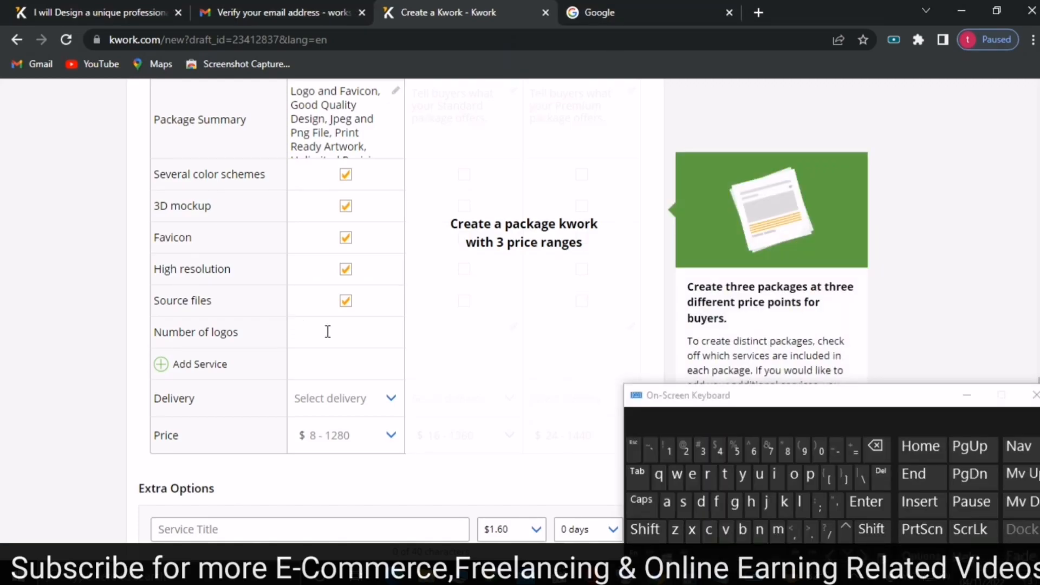
click(701, 450)
- Set the Basic package's delivery time to 3 days and its price to $8
click(361, 400)
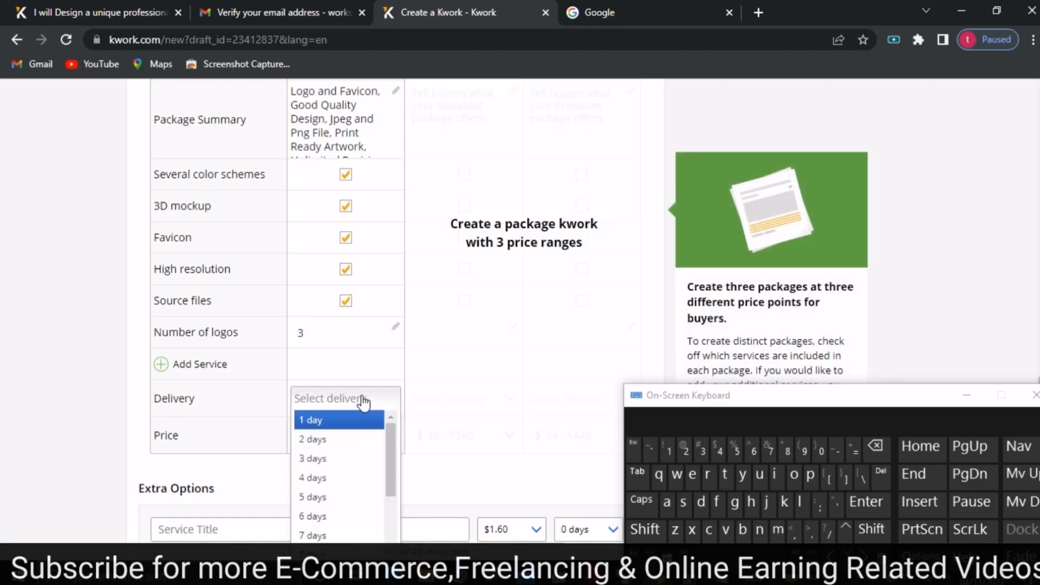
click(336, 458)
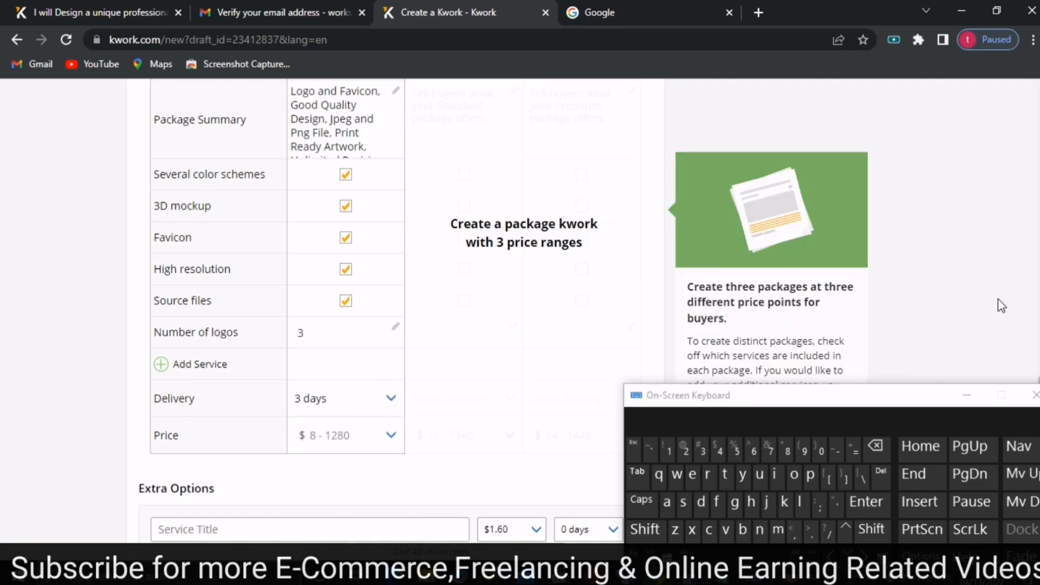
click(360, 441)
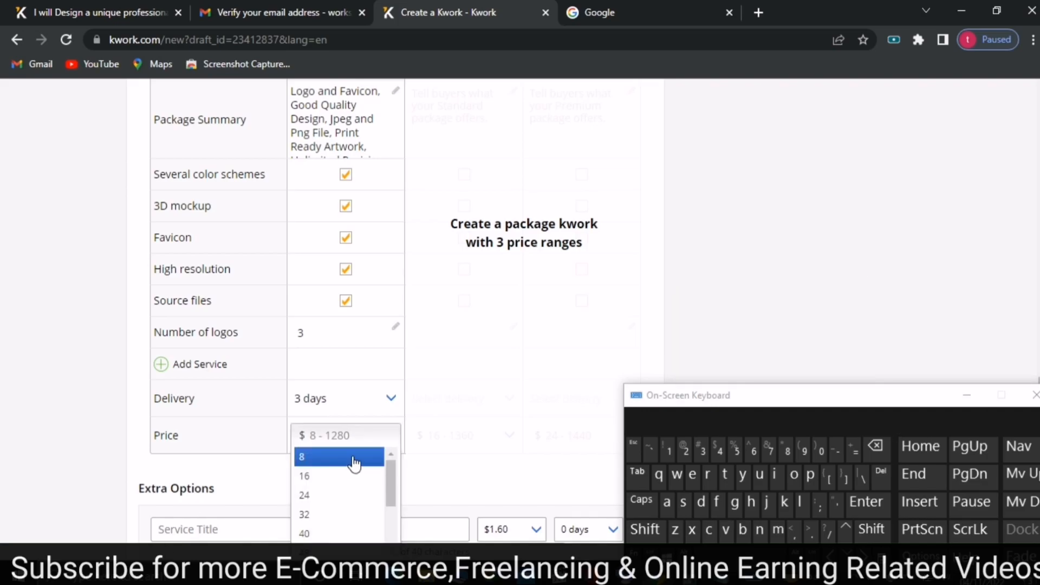
click(354, 458)
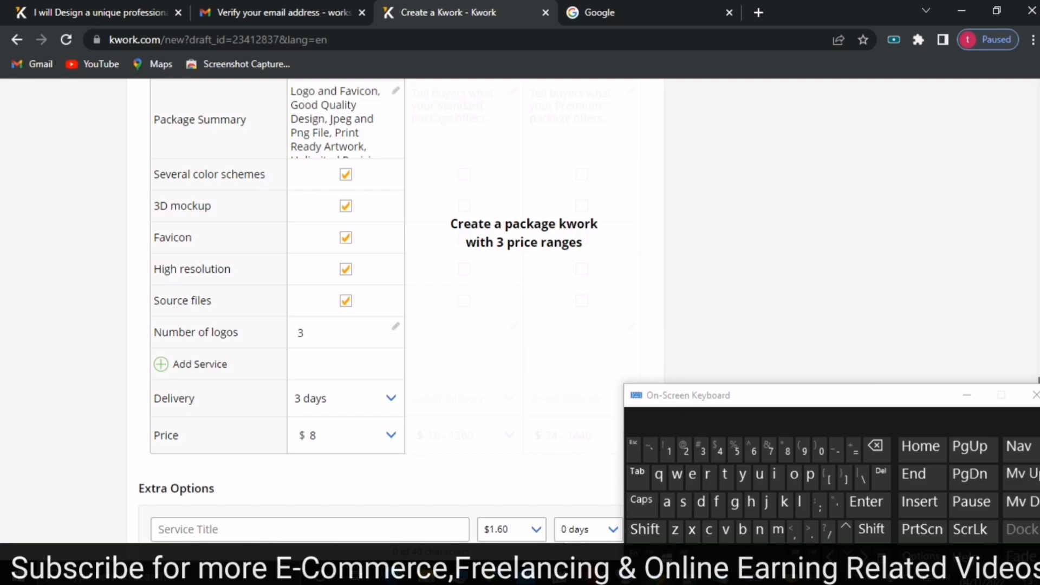
- Leave the Extra Options blank and continue from Prices and Services to the Portfolio section
scroll(689, 383, down, 3)
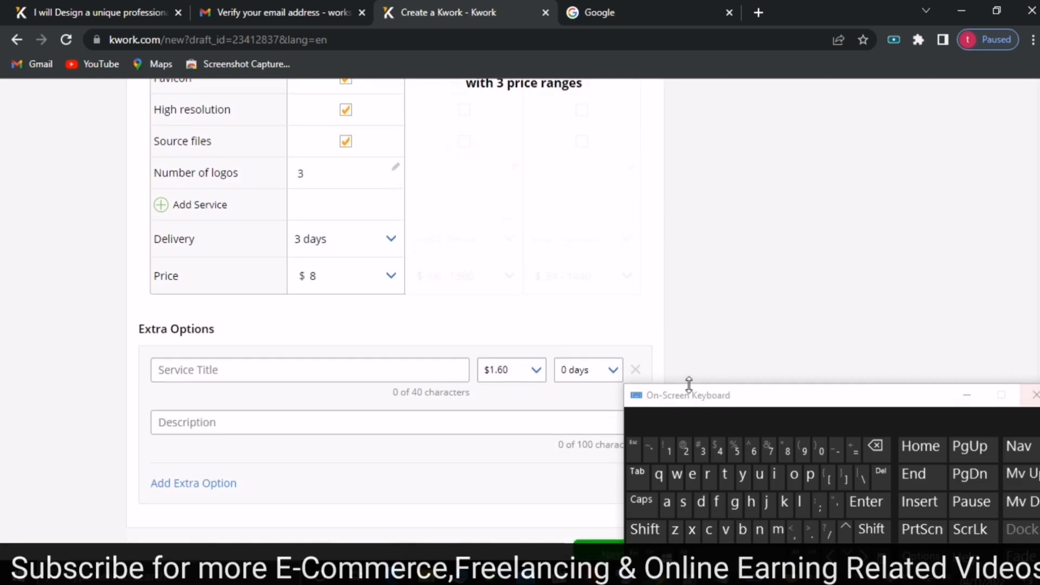
mouse_move(242, 344)
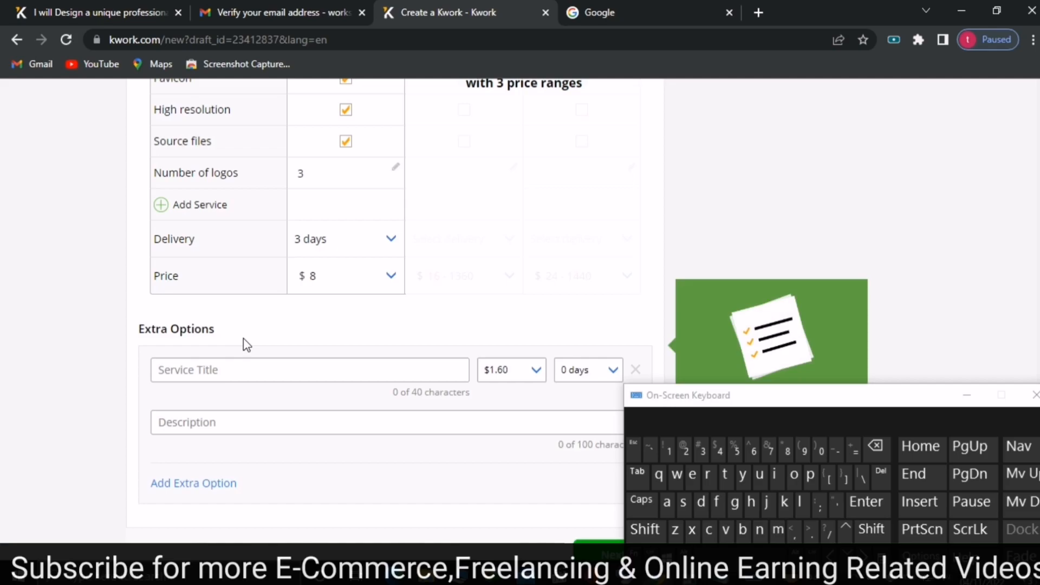
click(975, 391)
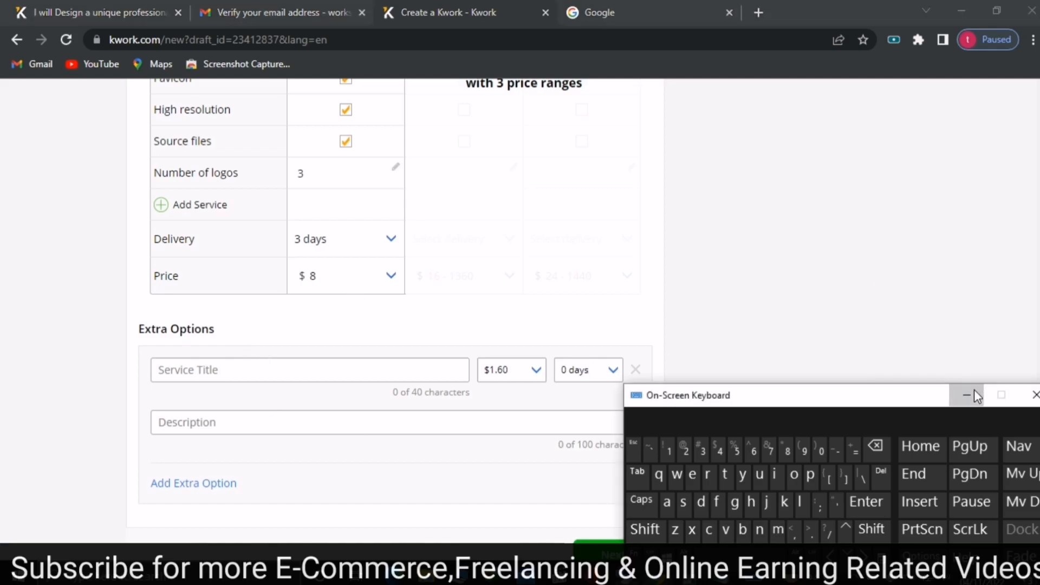
scroll(975, 396, down, 3)
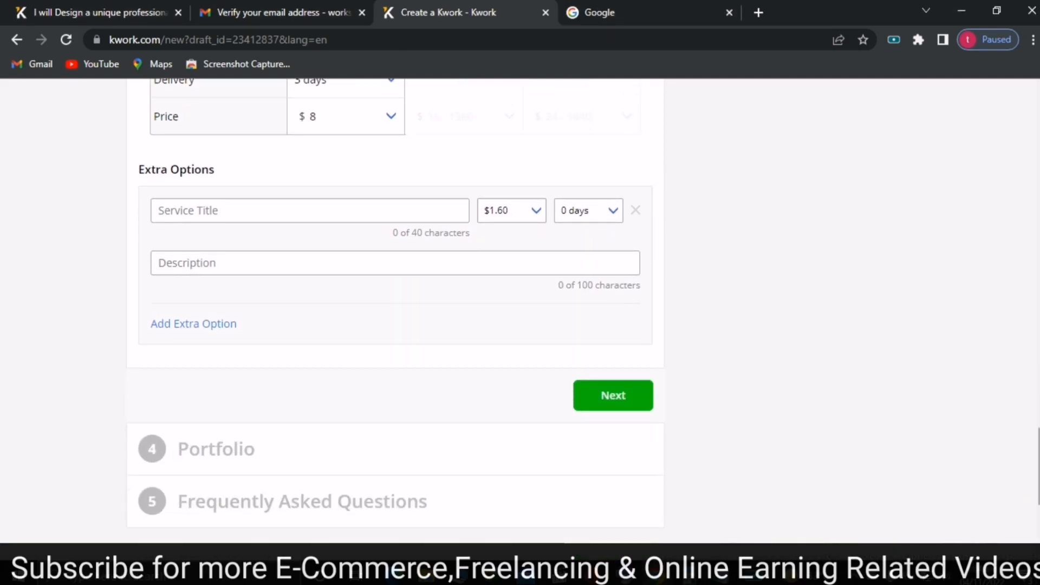
click(616, 409)
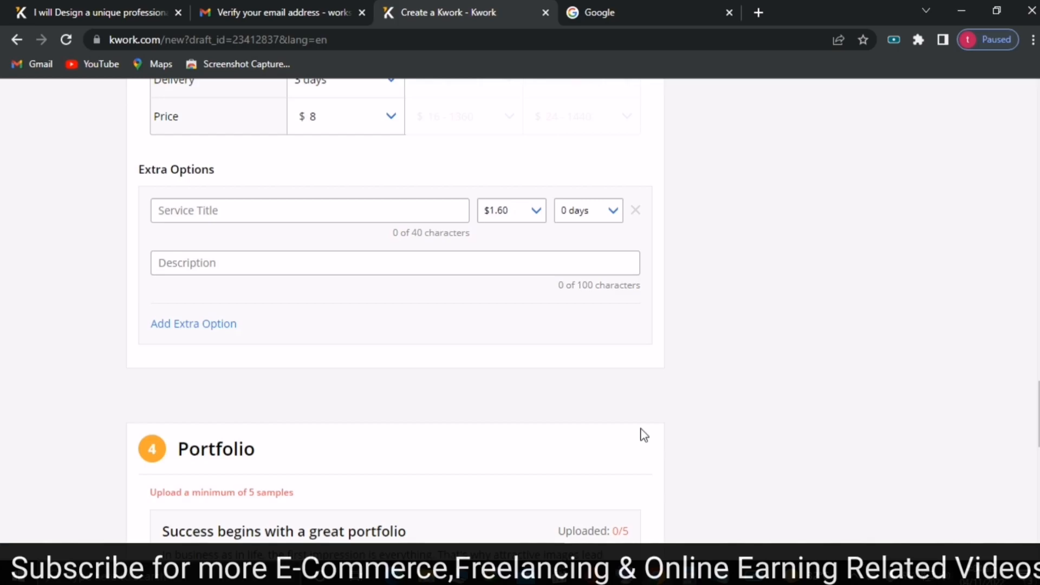
- Add the first portfolio sample using the image "Add a heading (3)" from Downloads
scroll(975, 411, down, 5)
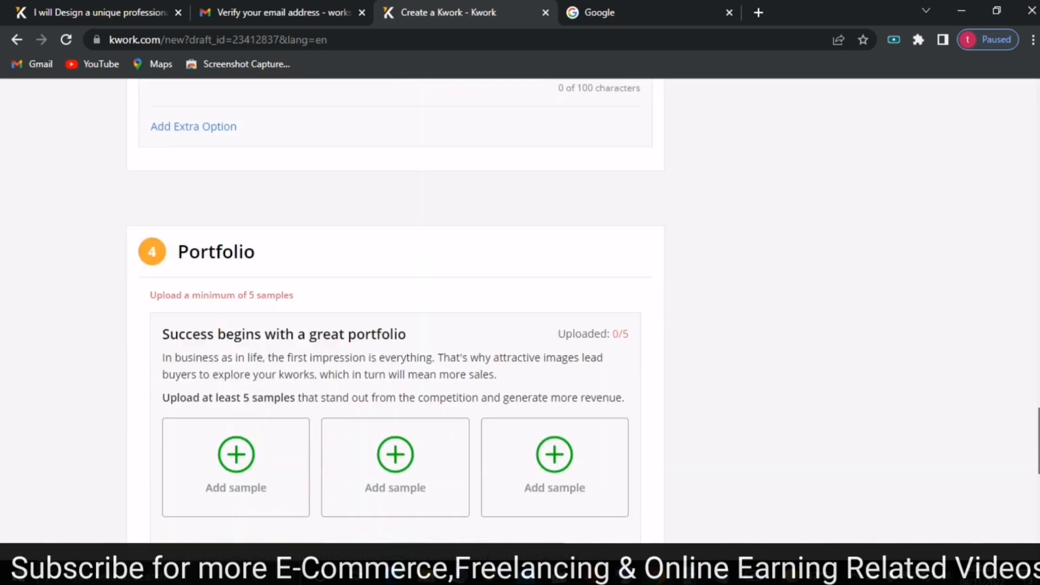
drag(1039, 446, 1039, 455)
mouse_move(455, 416)
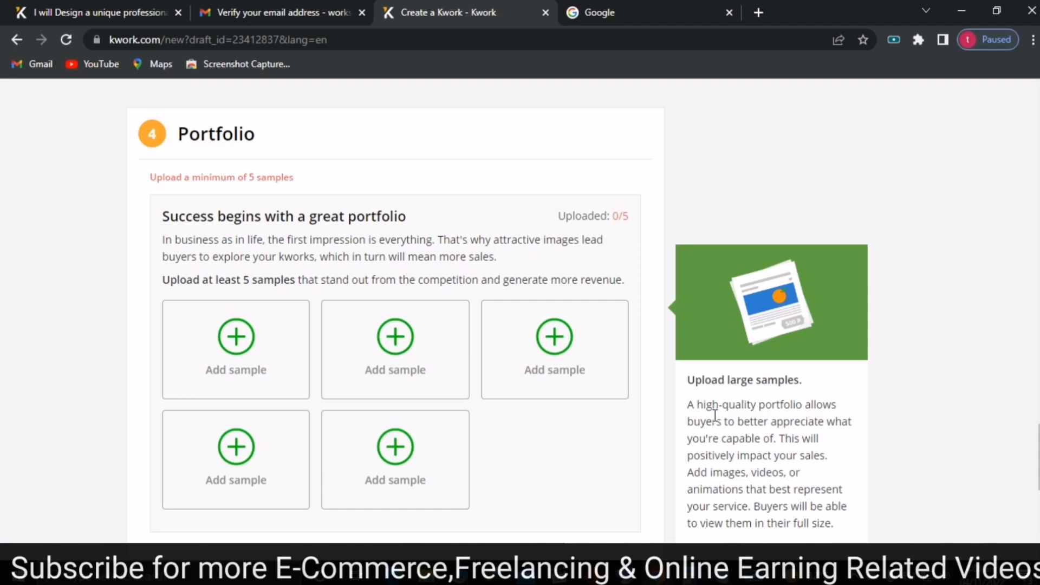
click(233, 337)
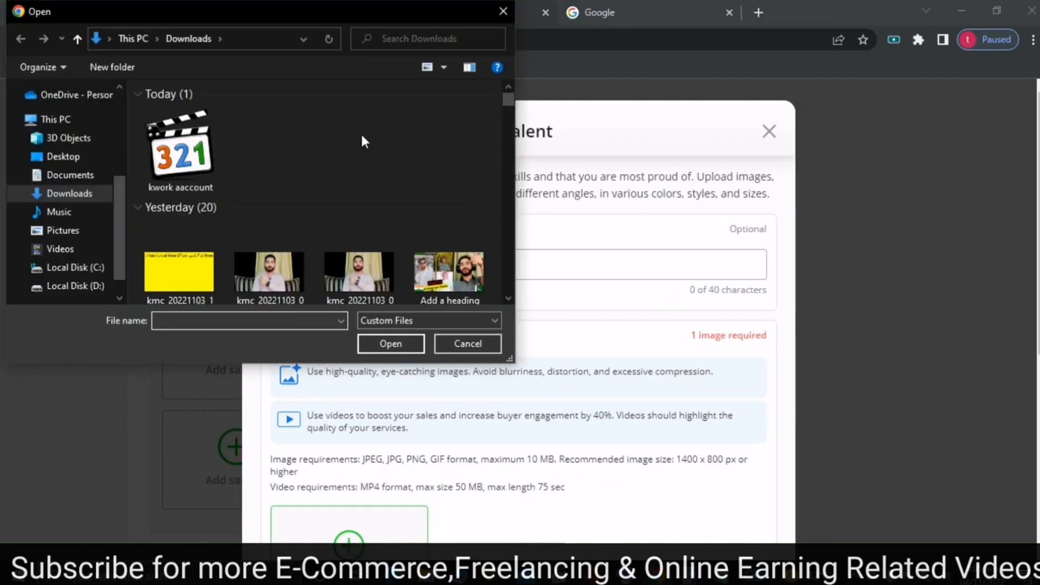
click(449, 268)
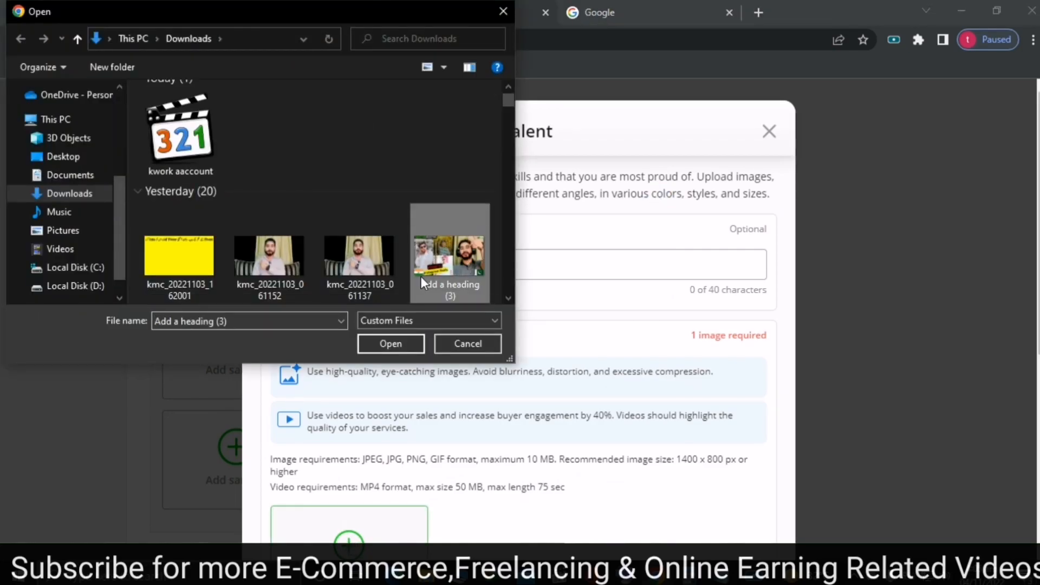
click(390, 343)
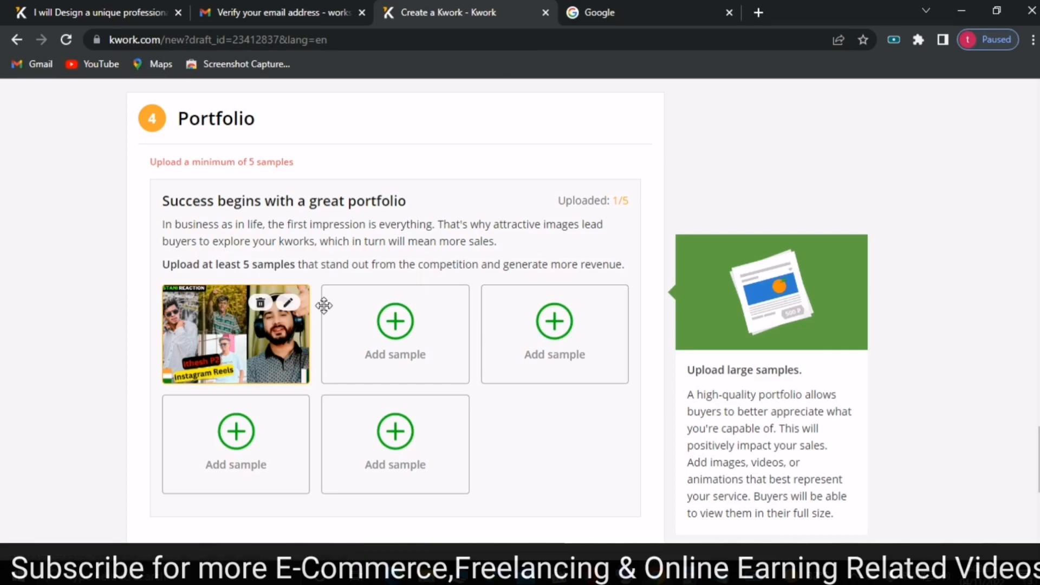
- Add a second portfolio sample using the "Fiverr Alternative" image from Downloads and save it with its cover
mouse_move(382, 339)
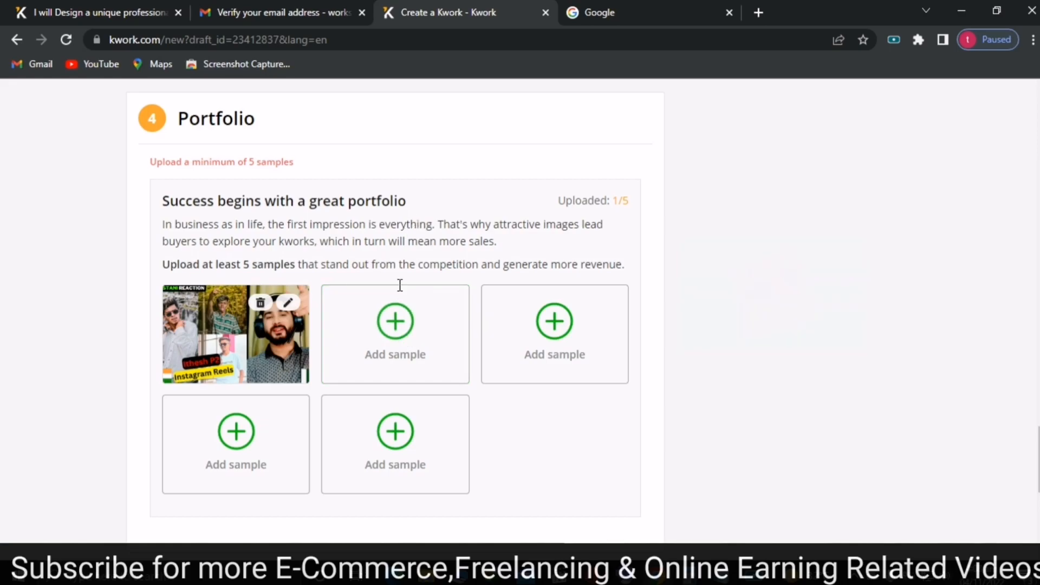
click(392, 347)
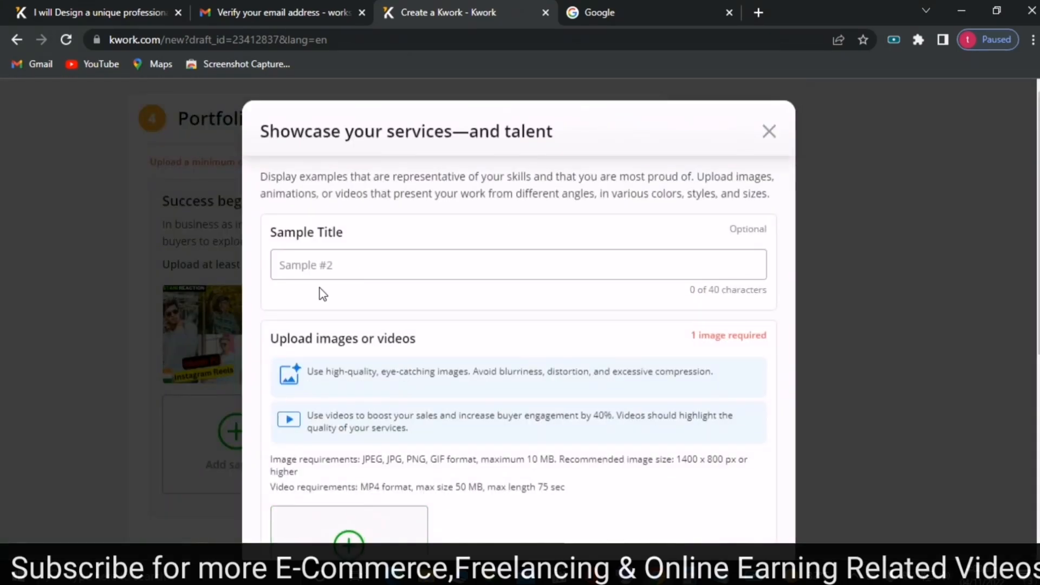
scroll(1034, 215, down, 3)
scroll(519, 309, down, 2)
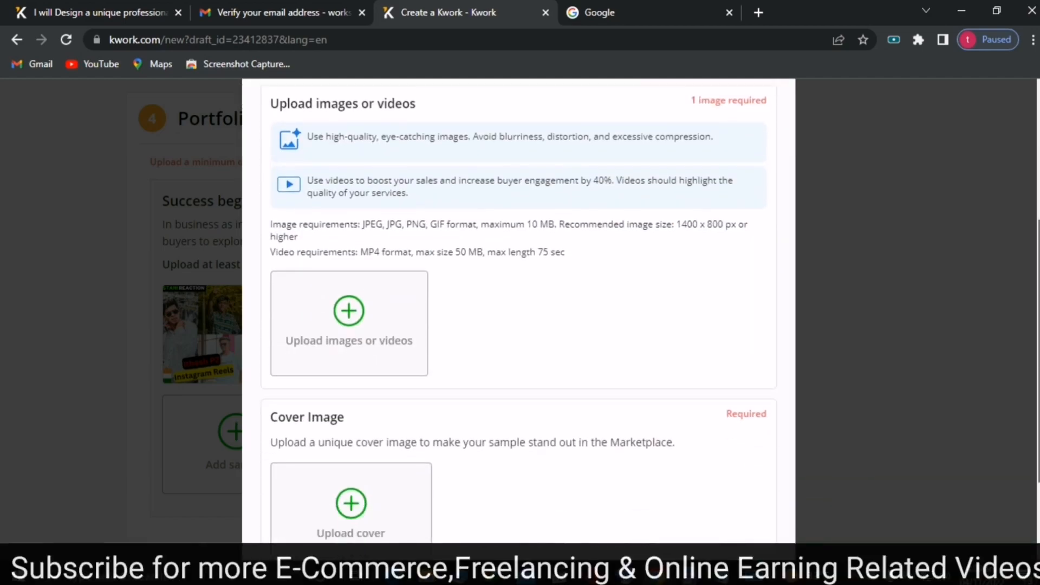
click(348, 339)
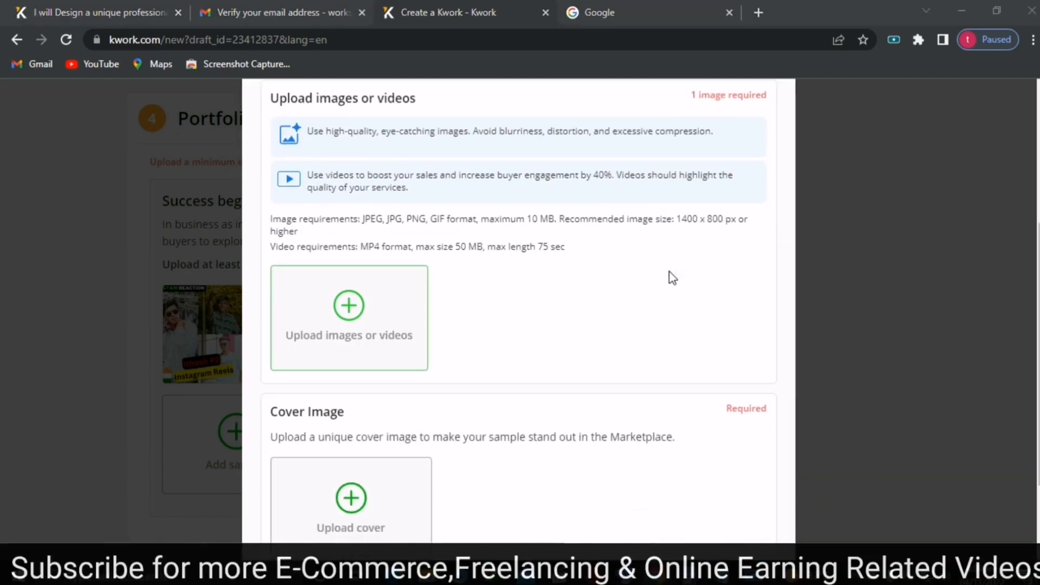
drag(510, 91, 509, 101)
click(269, 233)
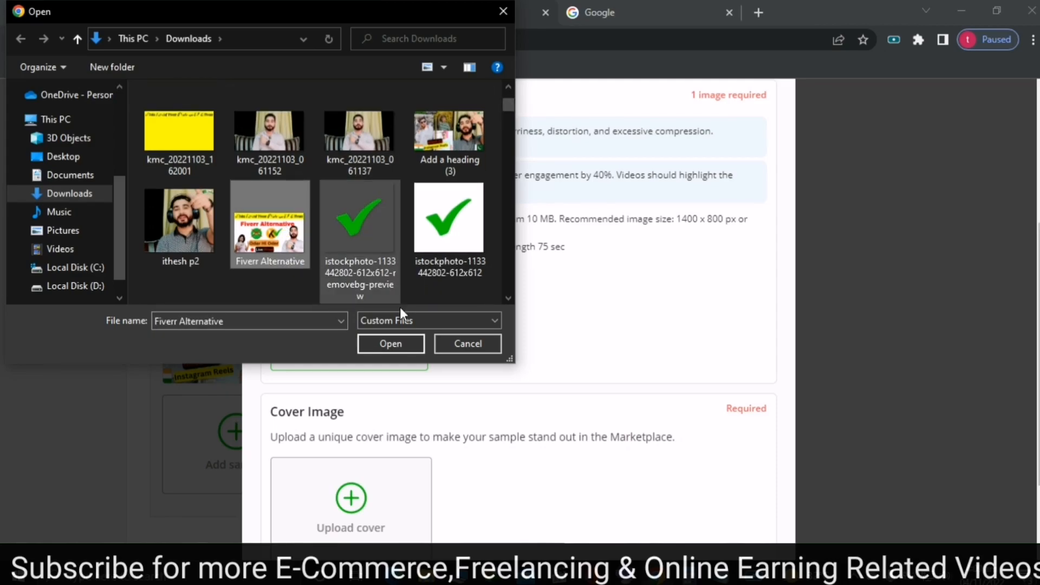
click(396, 342)
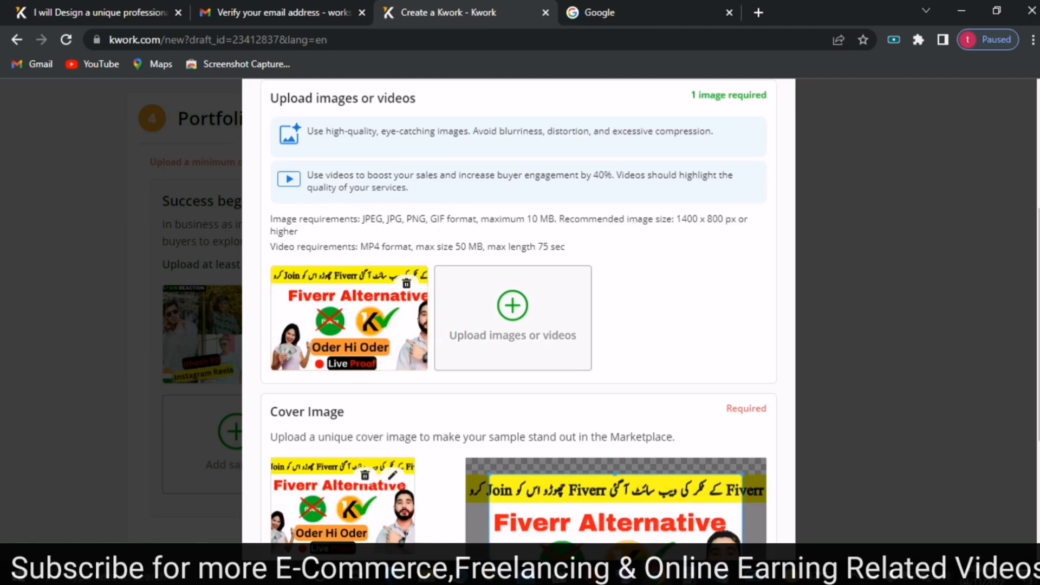
scroll(677, 314, down, 4)
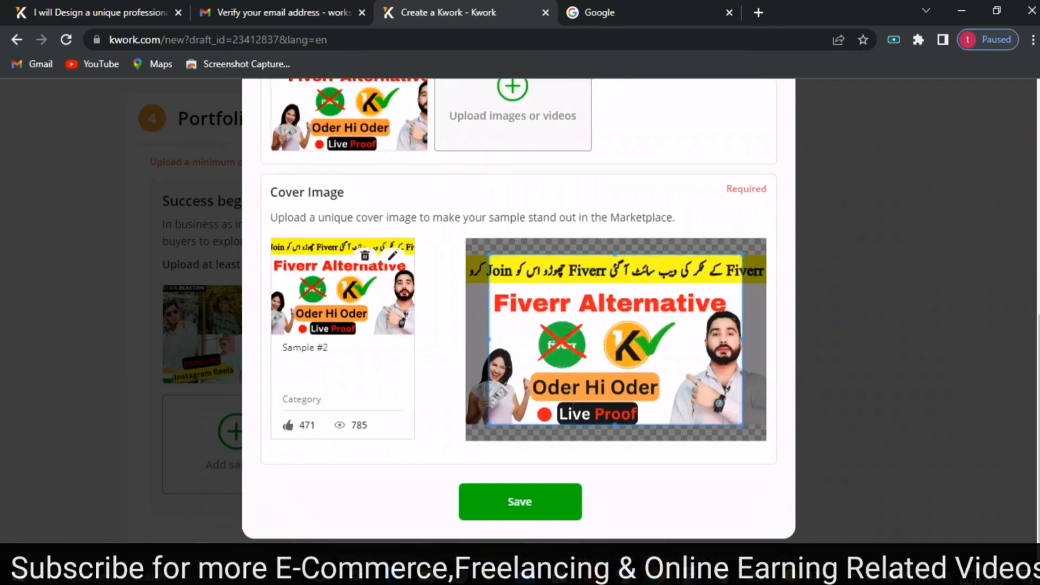
click(511, 515)
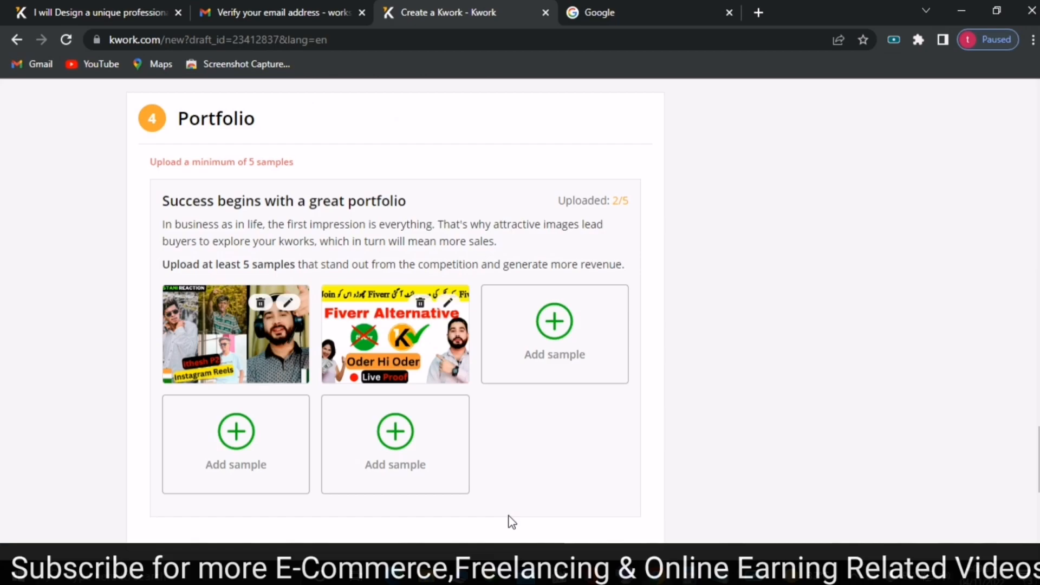
- Add the three remaining required portfolio samples, ending with the "Translate English To Urdu" image and its cover, and save them
click(573, 320)
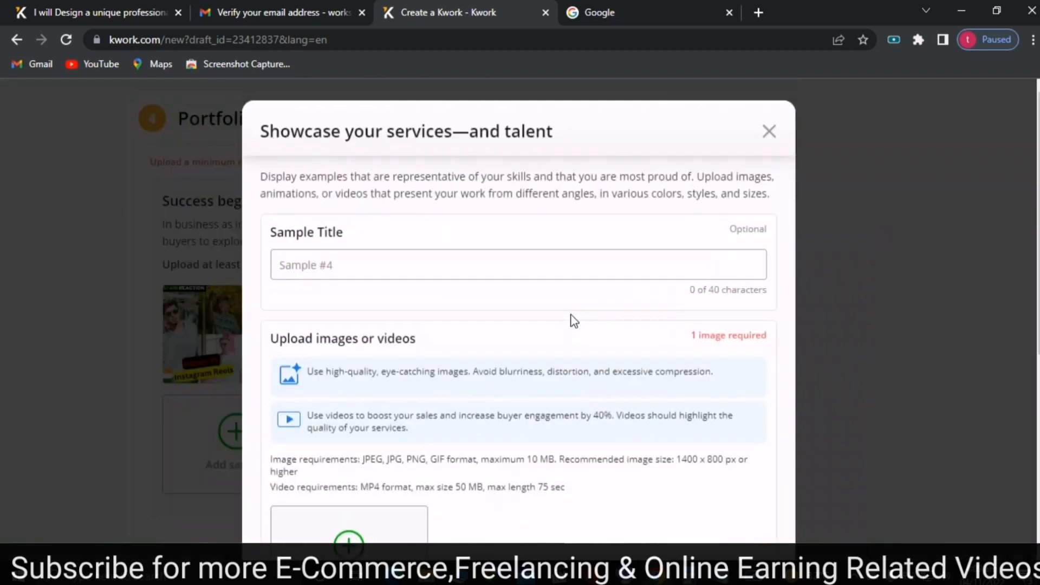
click(349, 542)
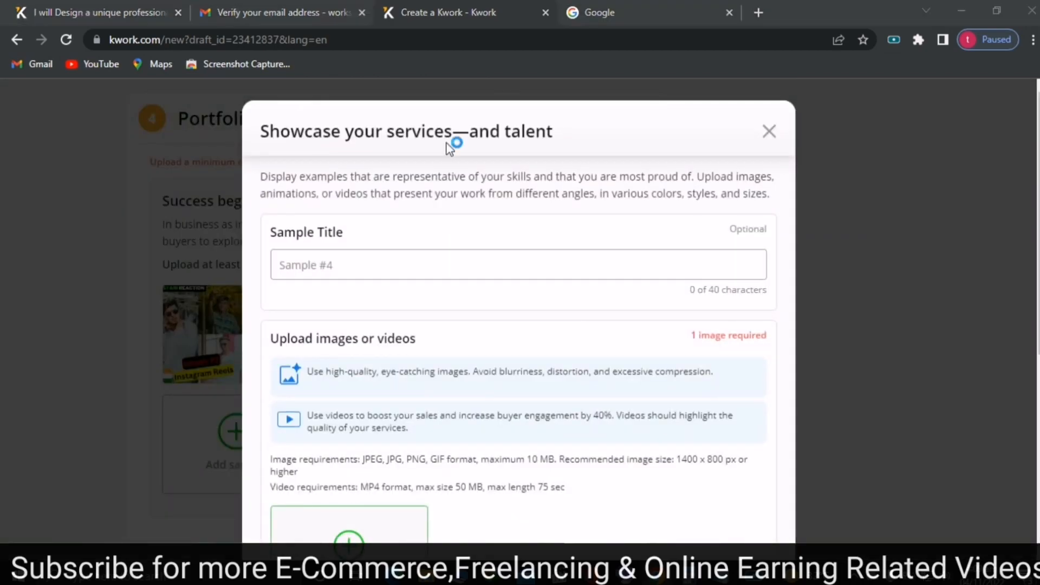
drag(510, 101, 513, 116)
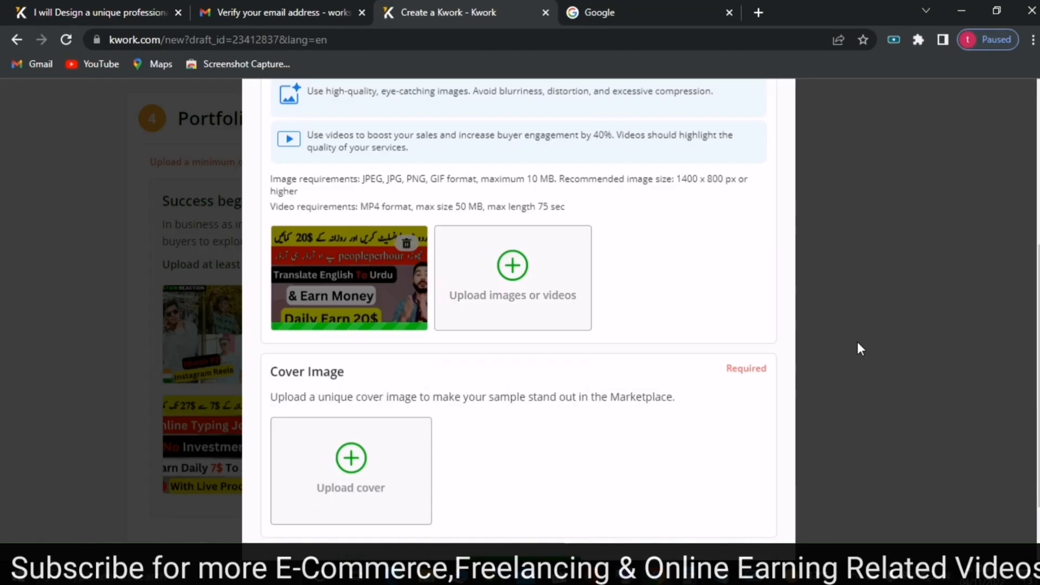
scroll(517, 315, down, 2)
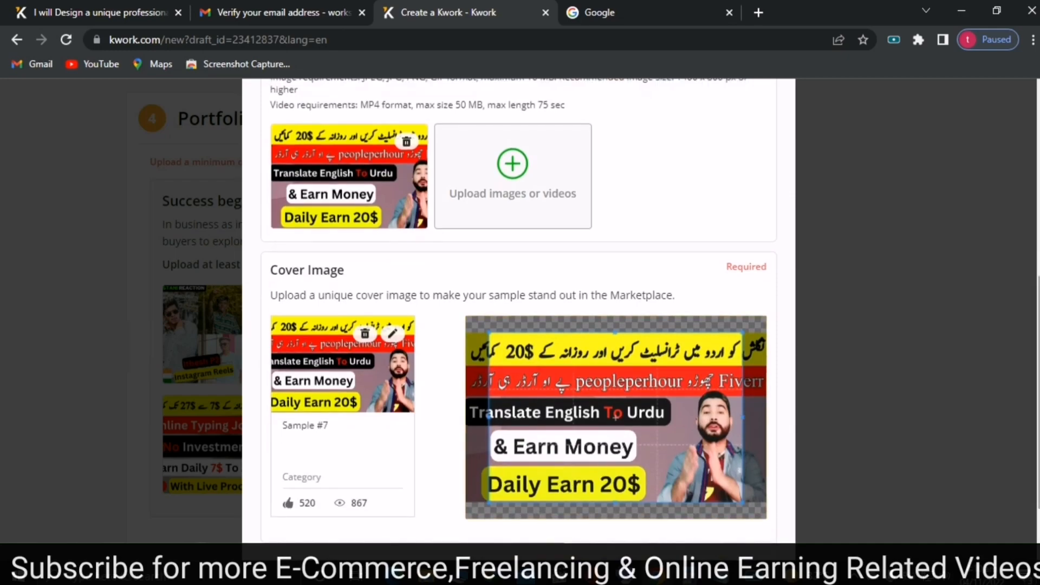
scroll(517, 314, down, 2)
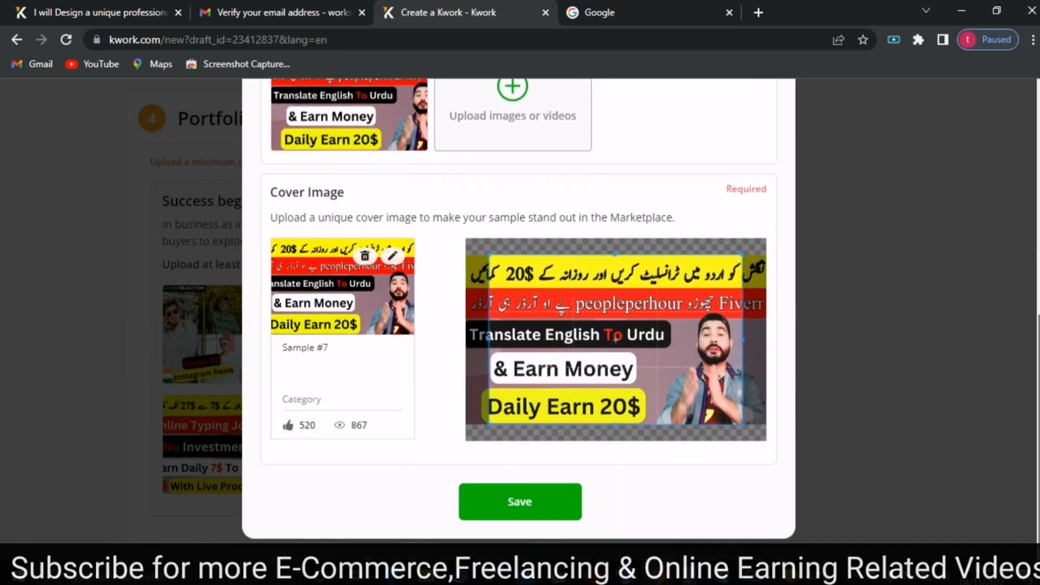
click(558, 515)
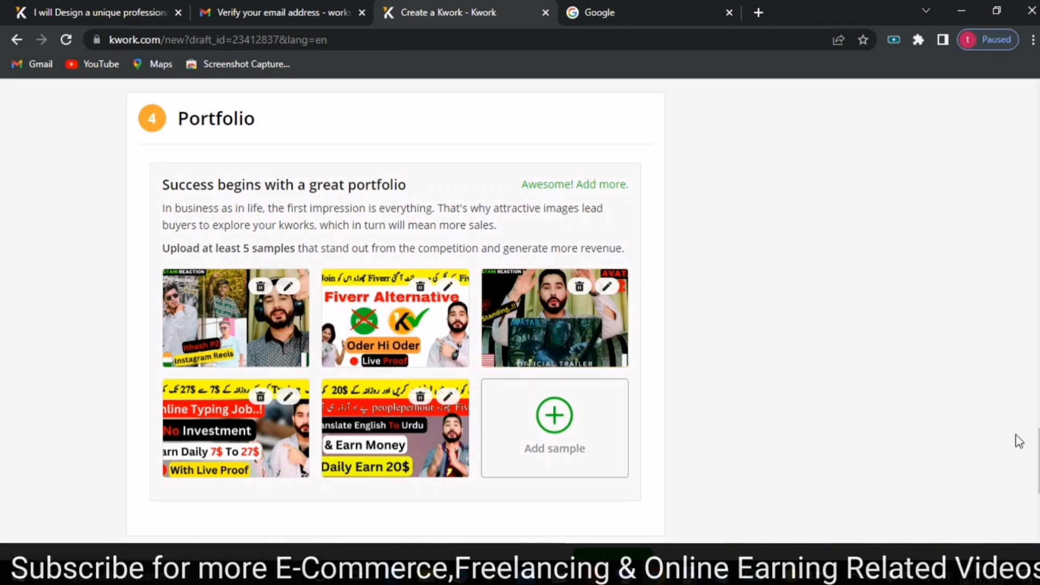
- Continue from the Portfolio to the Frequently Asked Questions section and review its questions and answers
scroll(1015, 446, down, 3)
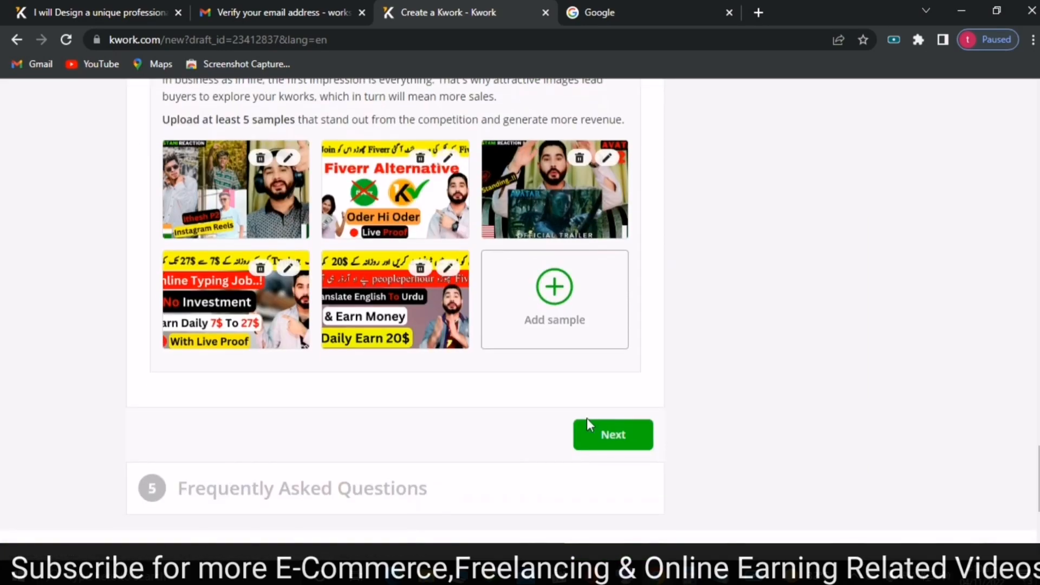
click(613, 437)
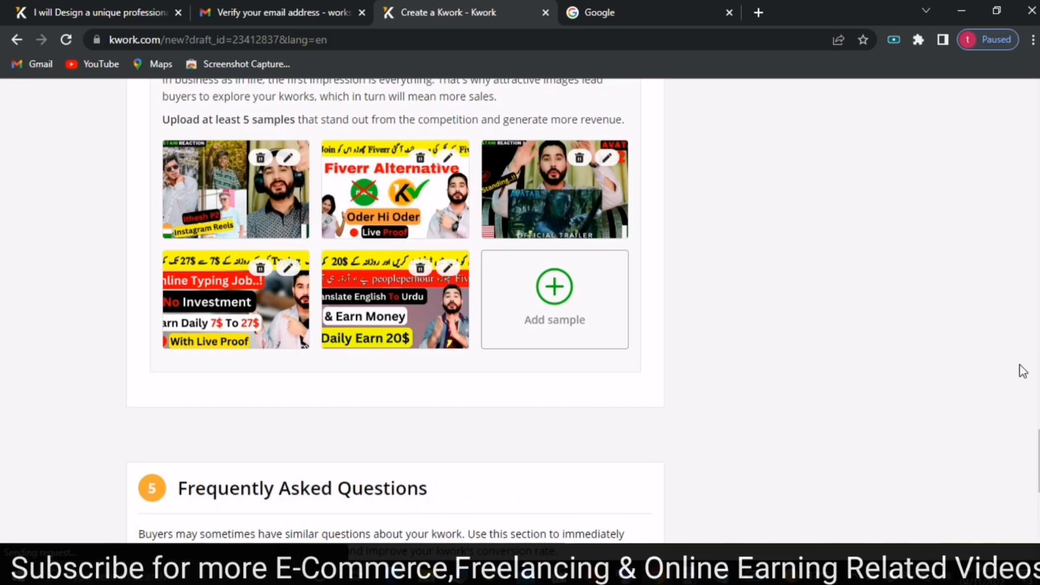
scroll(1018, 367, down, 5)
scroll(520, 293, down, 2)
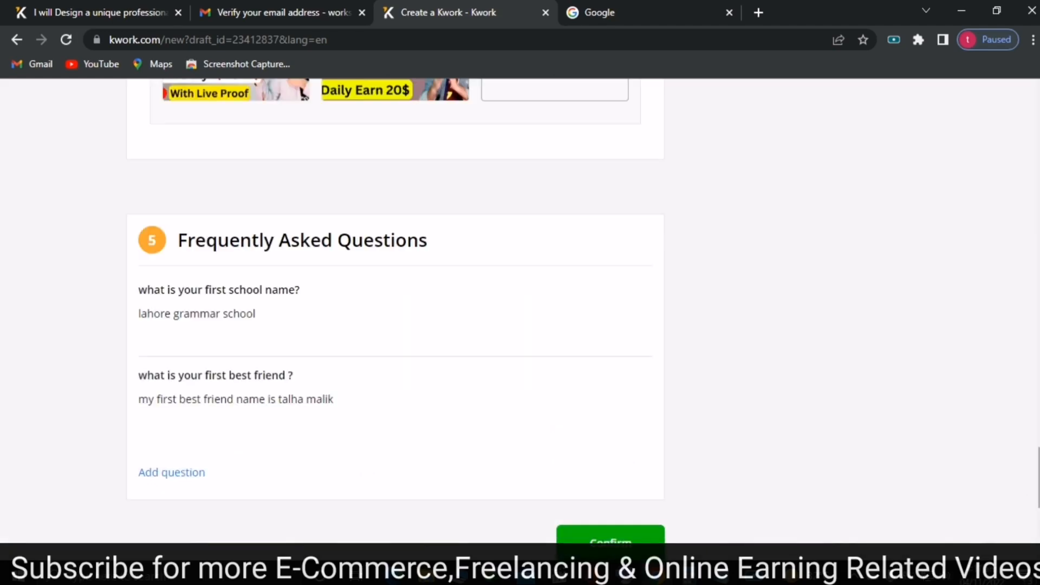
scroll(806, 488, down, 1)
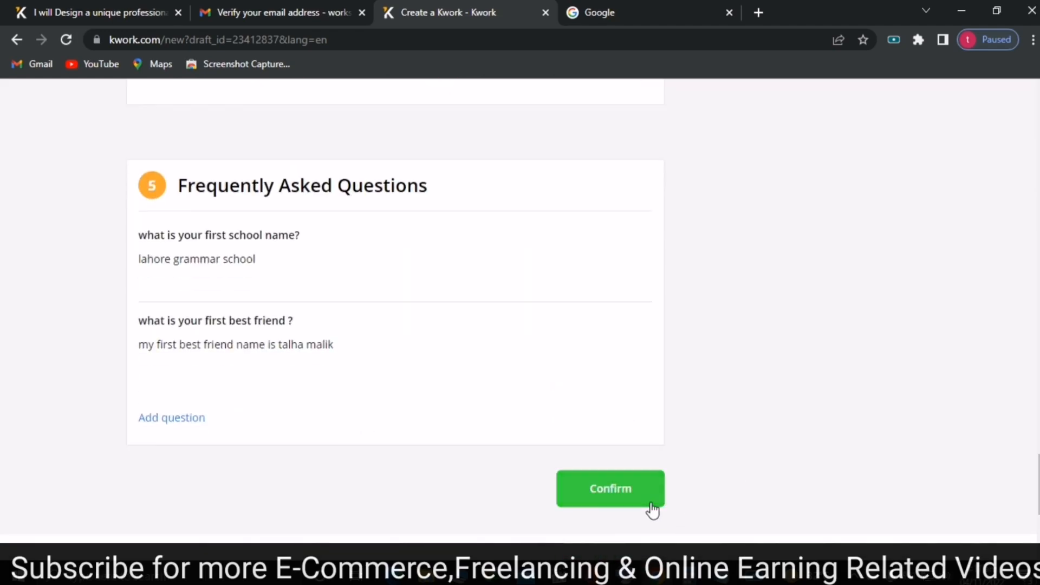